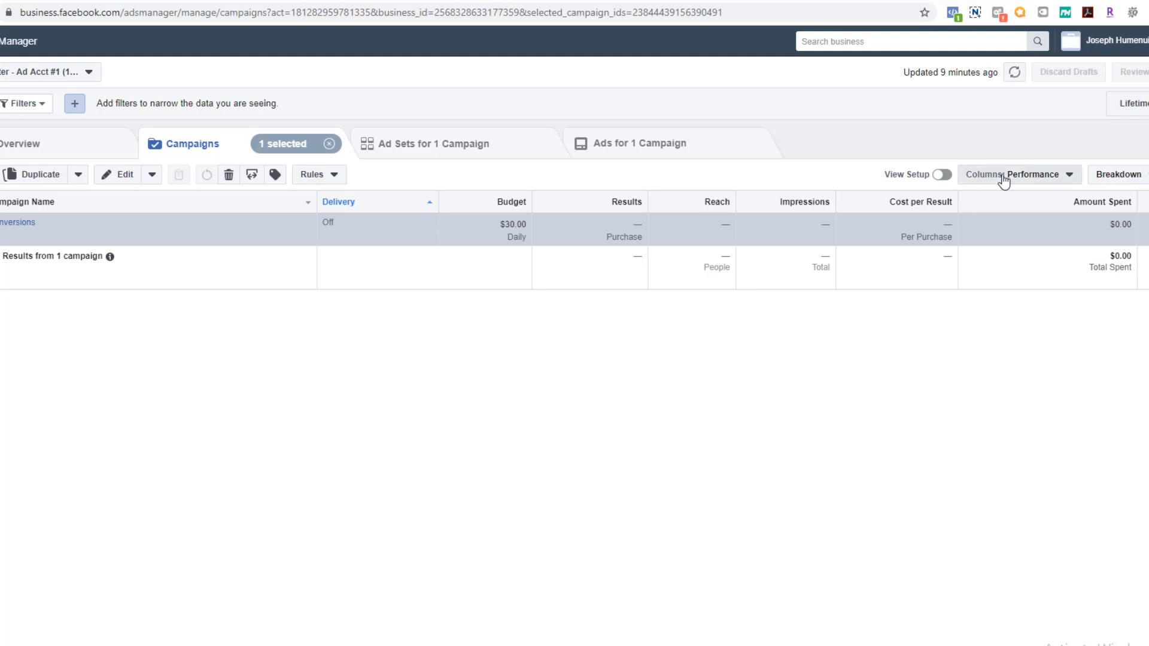
- Customize the campaign table's columns by adding Link Clicks, CTR (Link Click-Through Rate) and CPC (Cost per Link Click)
left_click(1003, 176)
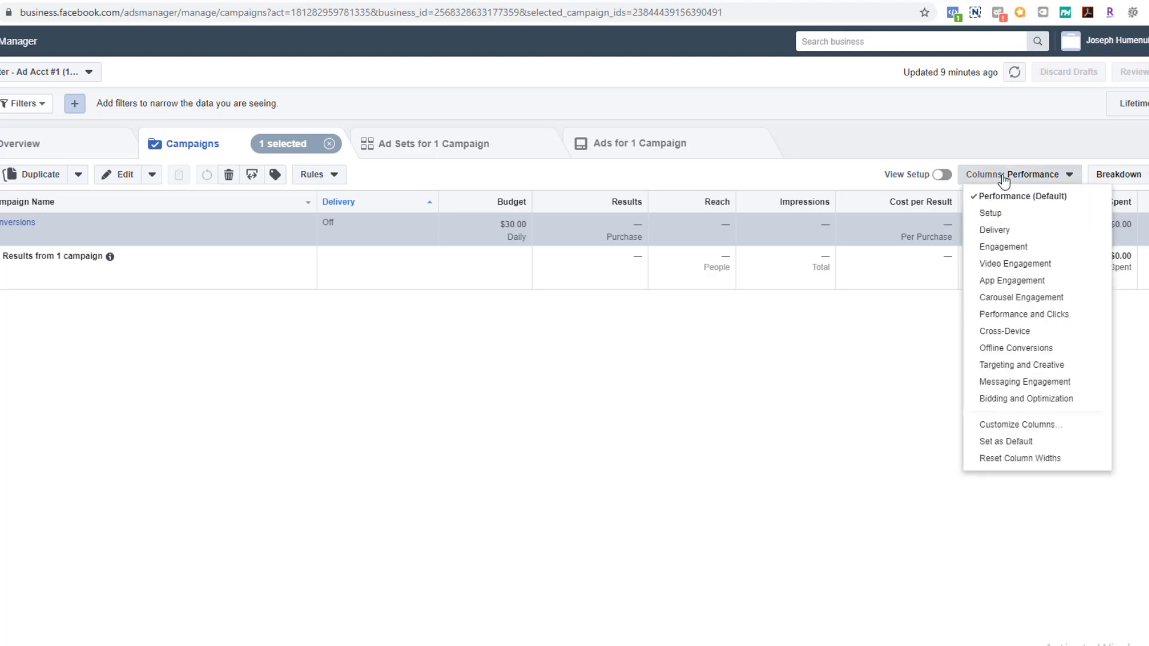
left_click(1041, 436)
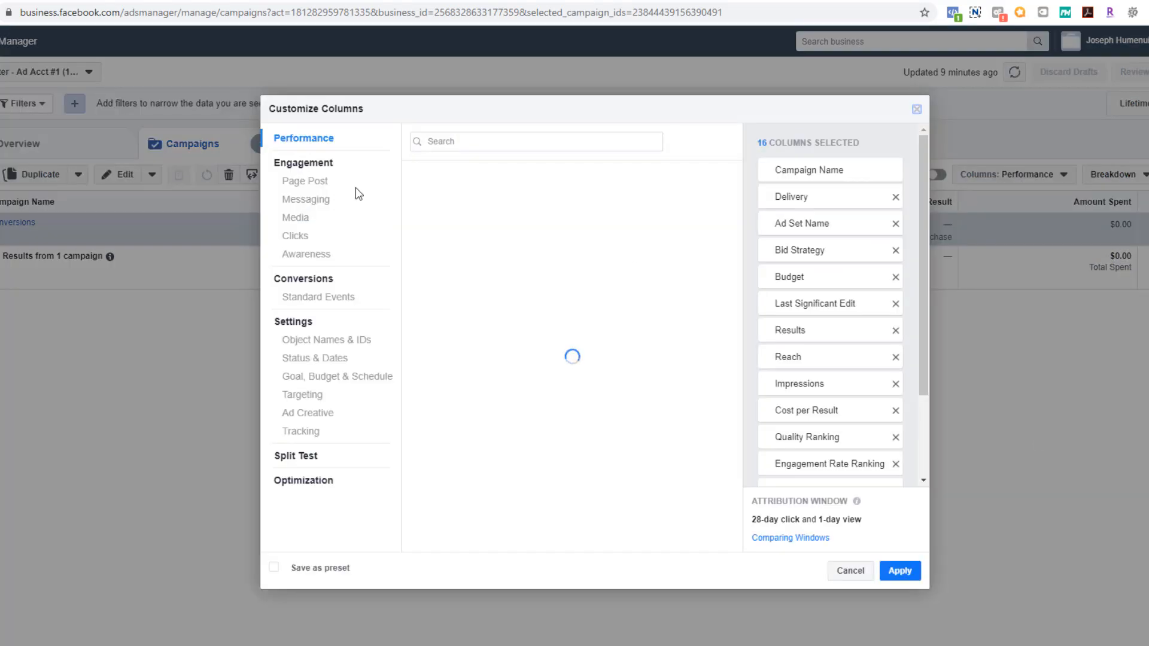
left_click(502, 143)
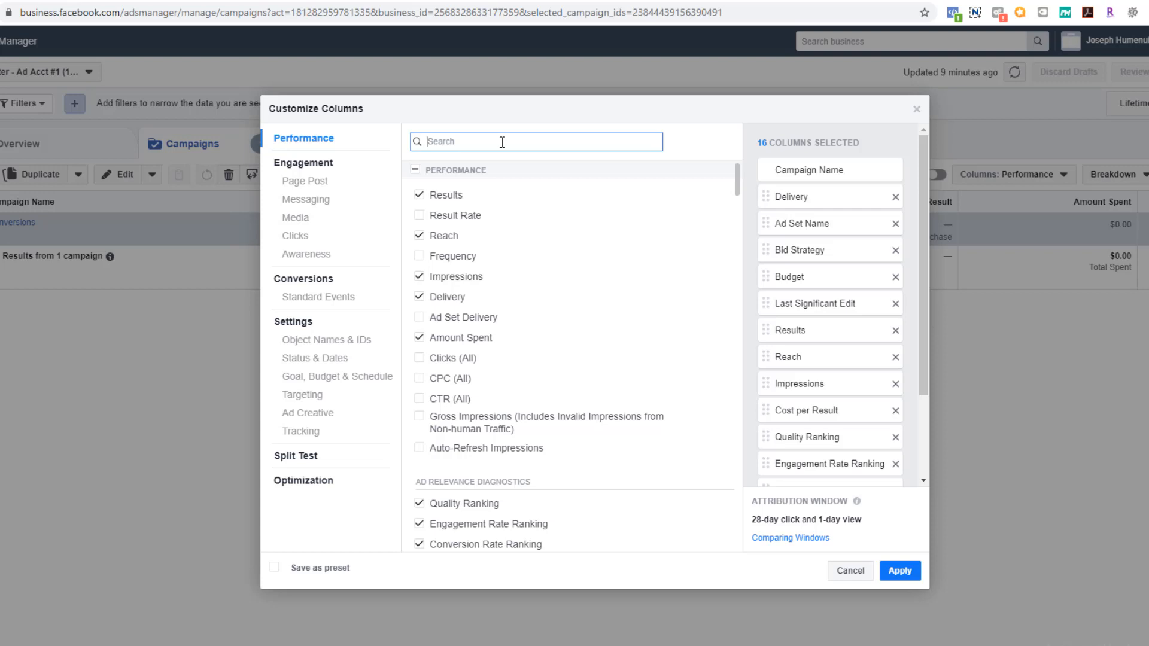
type("link")
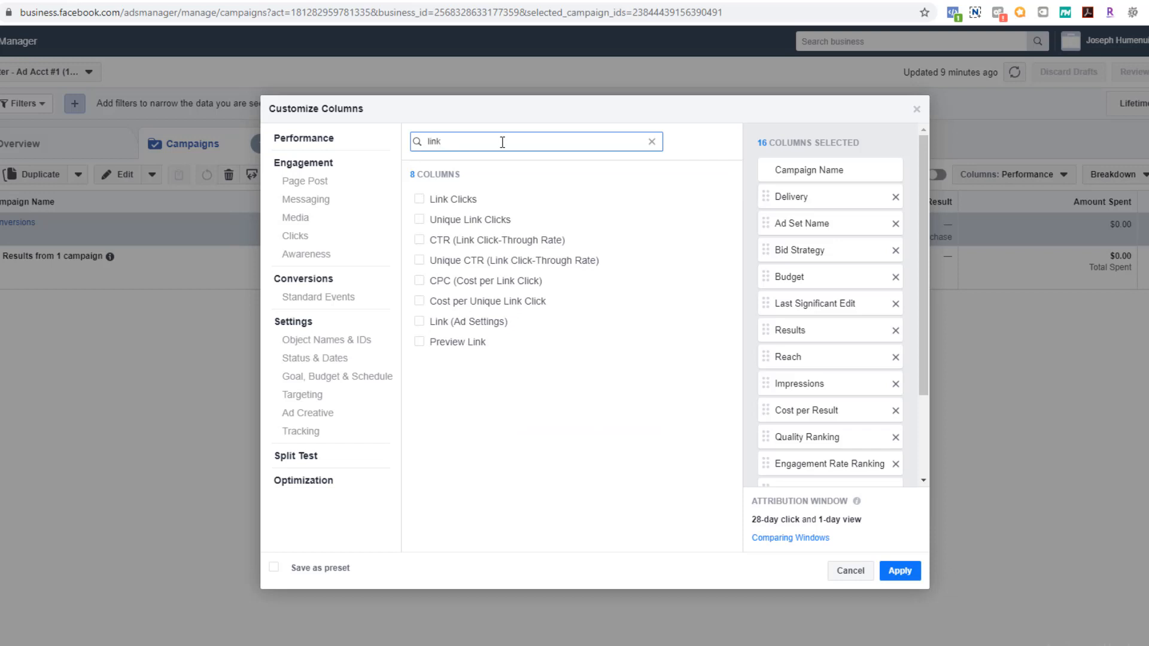
left_click(418, 200)
left_click(419, 240)
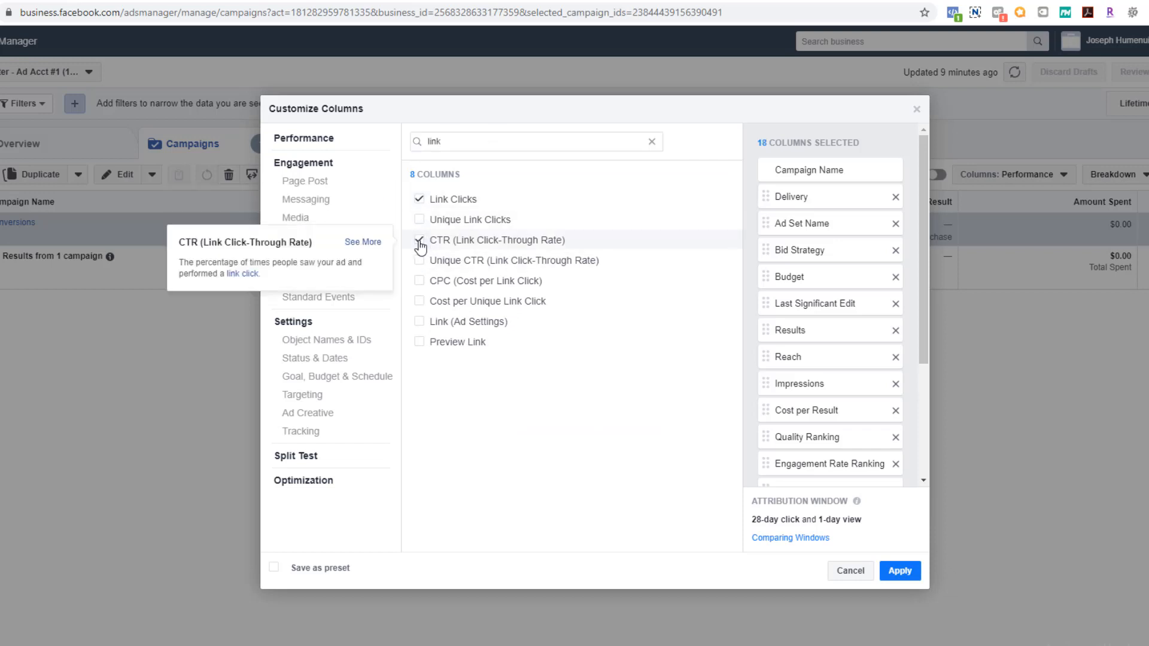
left_click(419, 281)
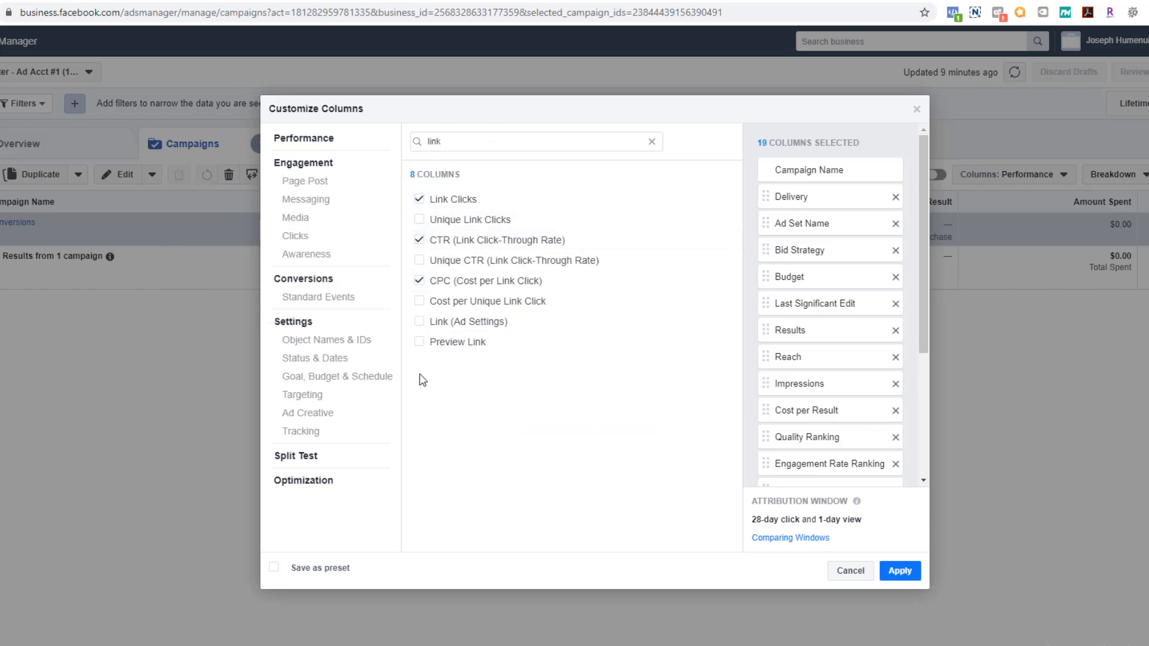
- Add total Purchase ROAS plus total and cost metrics for Purchases, excluding the On-Facebook Purchases breakdown
double_click(461, 148)
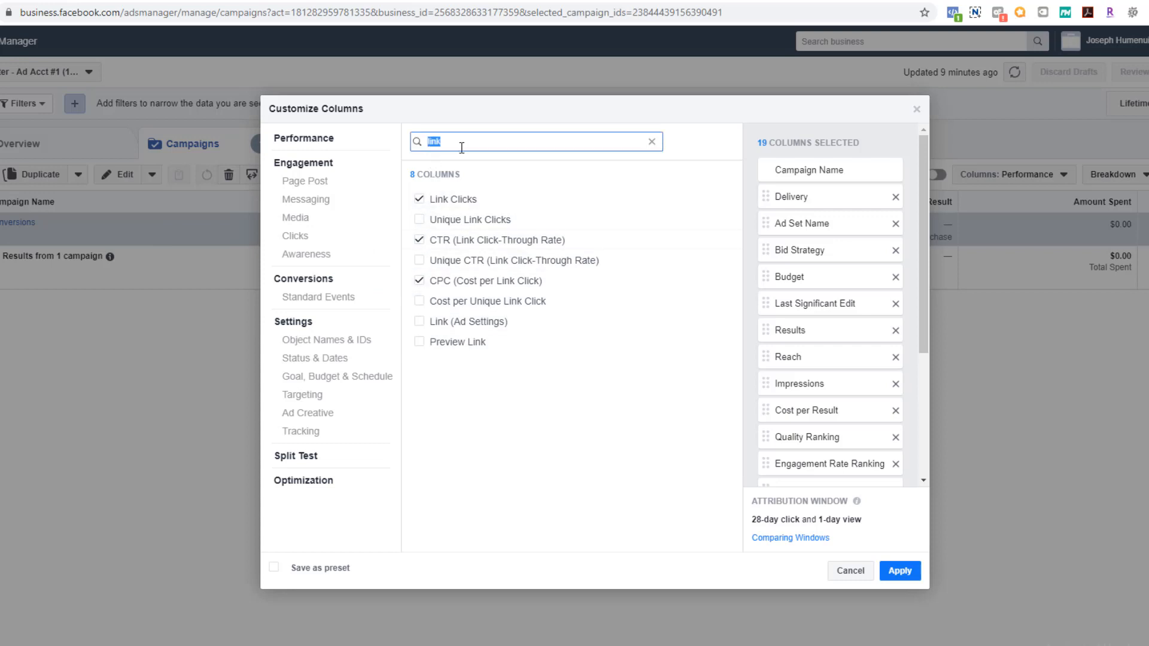
type("purchase")
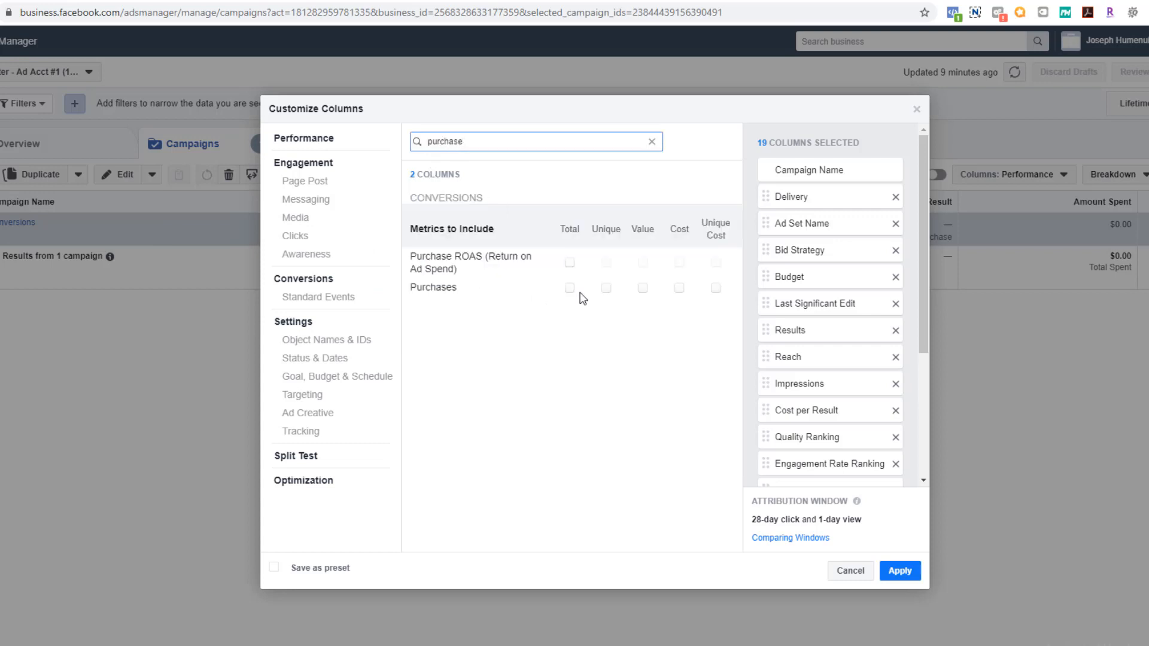
left_click(570, 263)
left_click(570, 288)
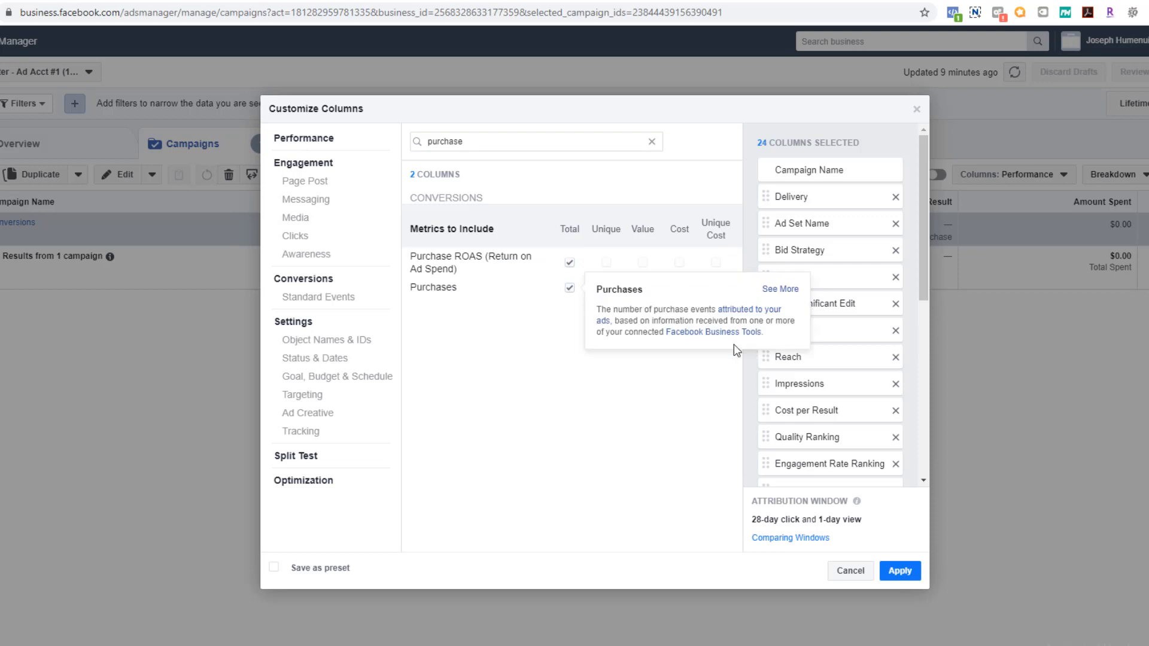
left_click(571, 289)
left_click(571, 289)
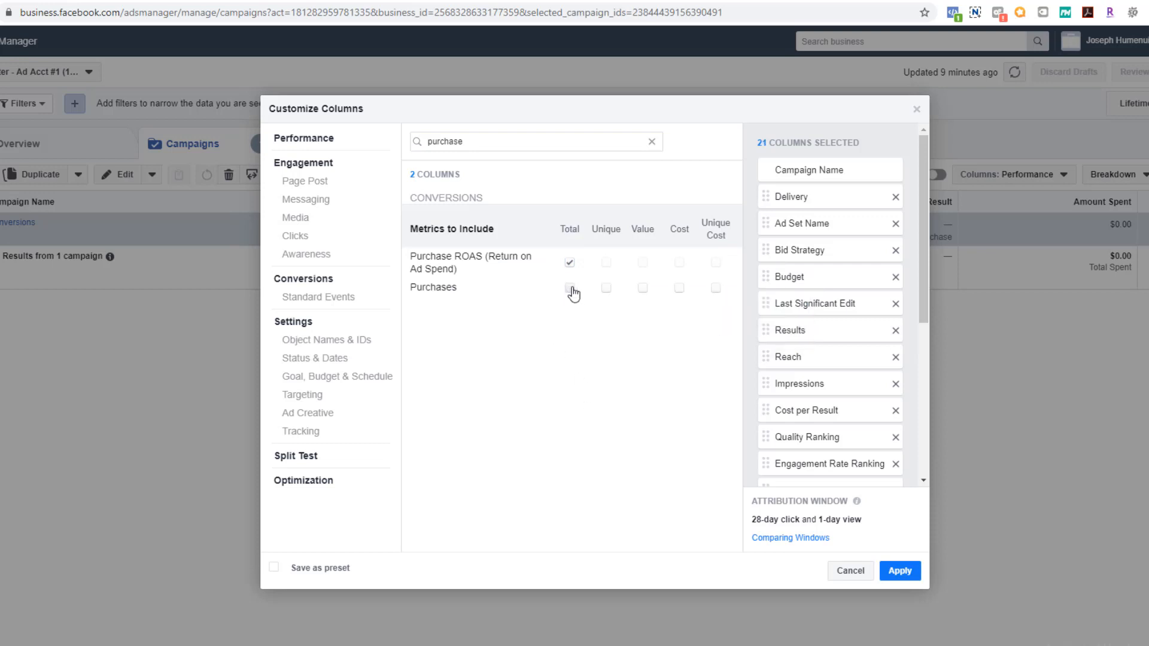
left_click(679, 289)
scroll(762, 369, "down", 10)
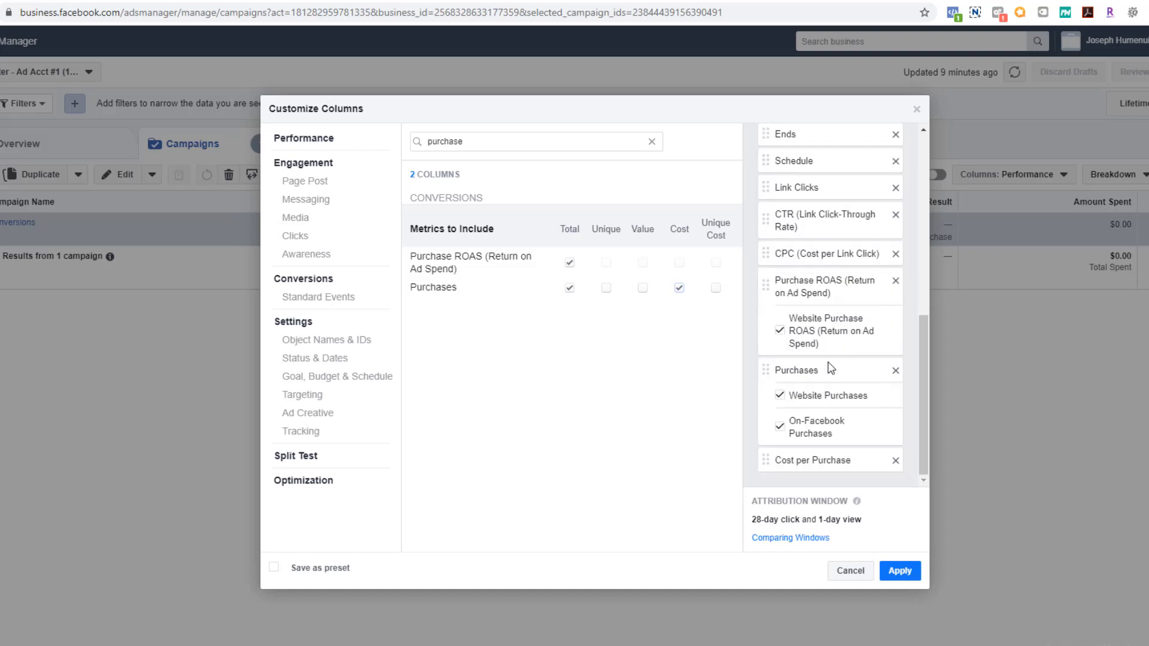
left_click(781, 418)
- Remove the Ends, Schedule, Conversion Rate Ranking, Engagement Rate Ranking, Quality Ranking and Last Significant Edit columns from the selection
left_click(896, 162)
left_click(895, 163)
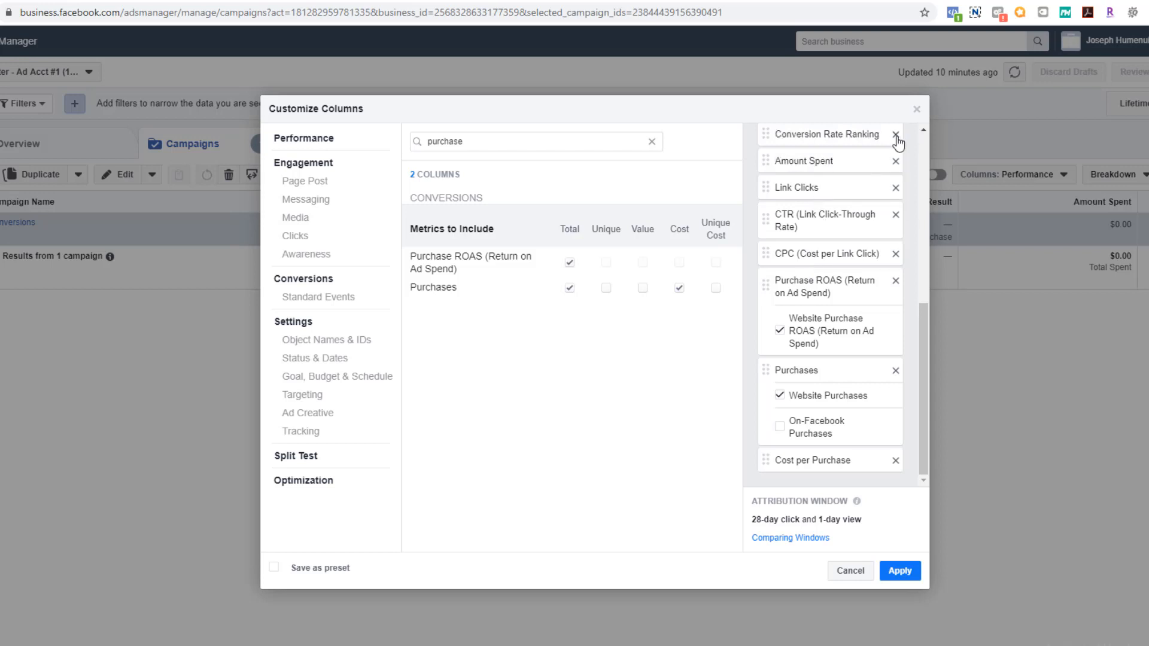
scroll(926, 131, "up", 3)
left_click(896, 275)
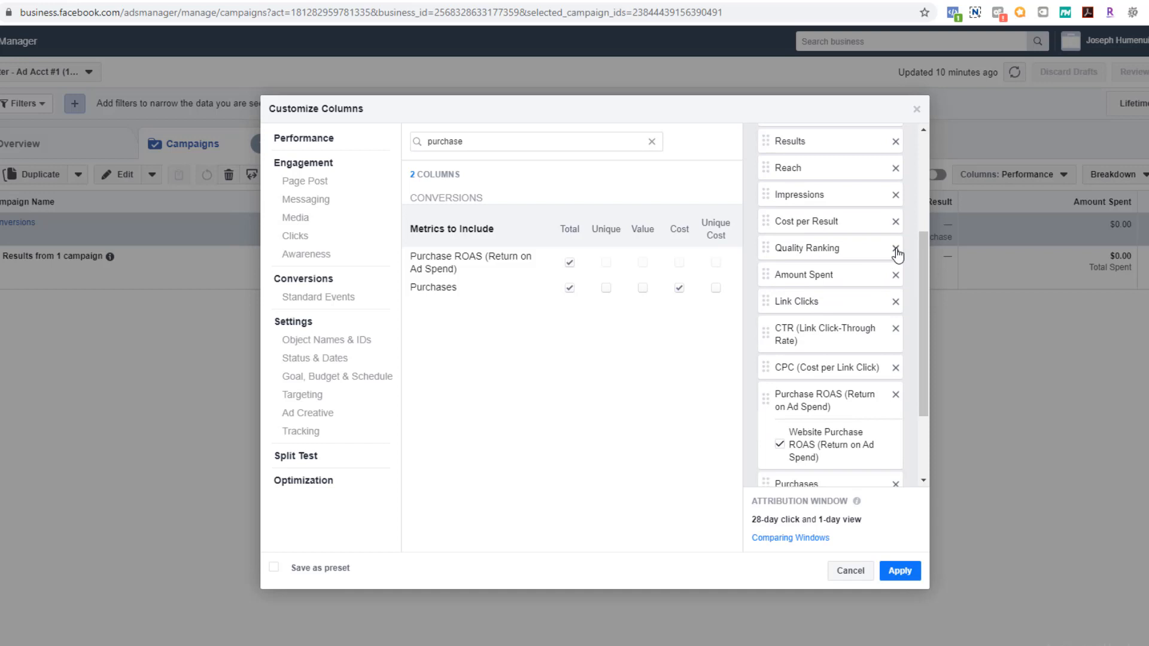
left_click(896, 248)
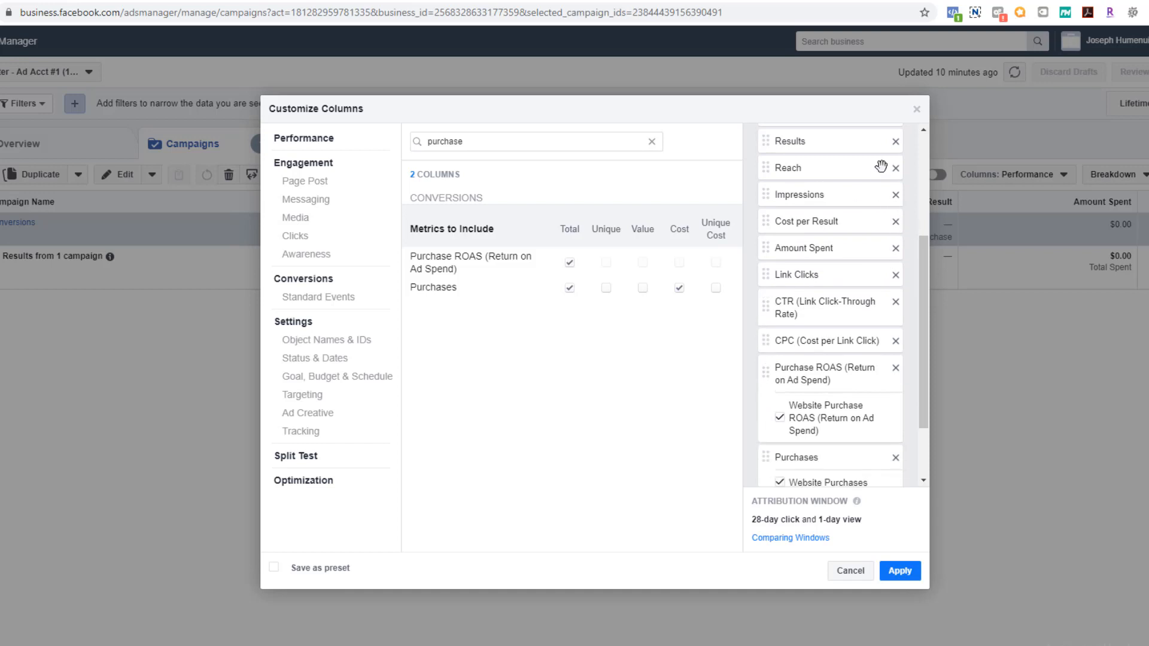
scroll(921, 128, "up", 3)
left_click(896, 199)
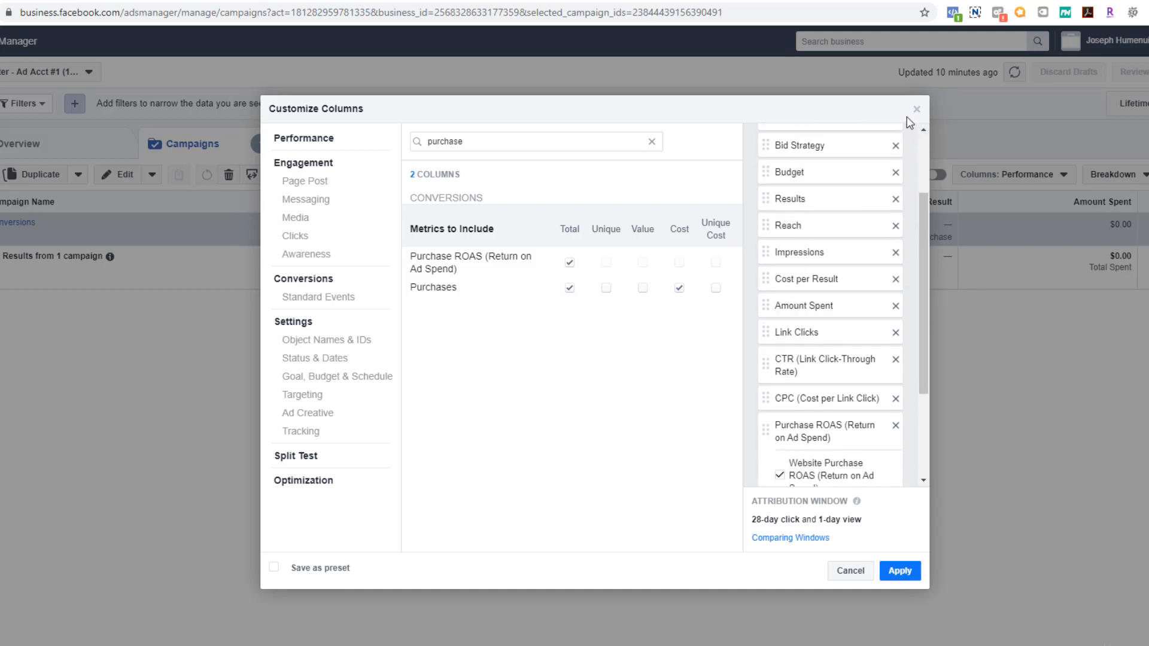
scroll(920, 128, "up", 3)
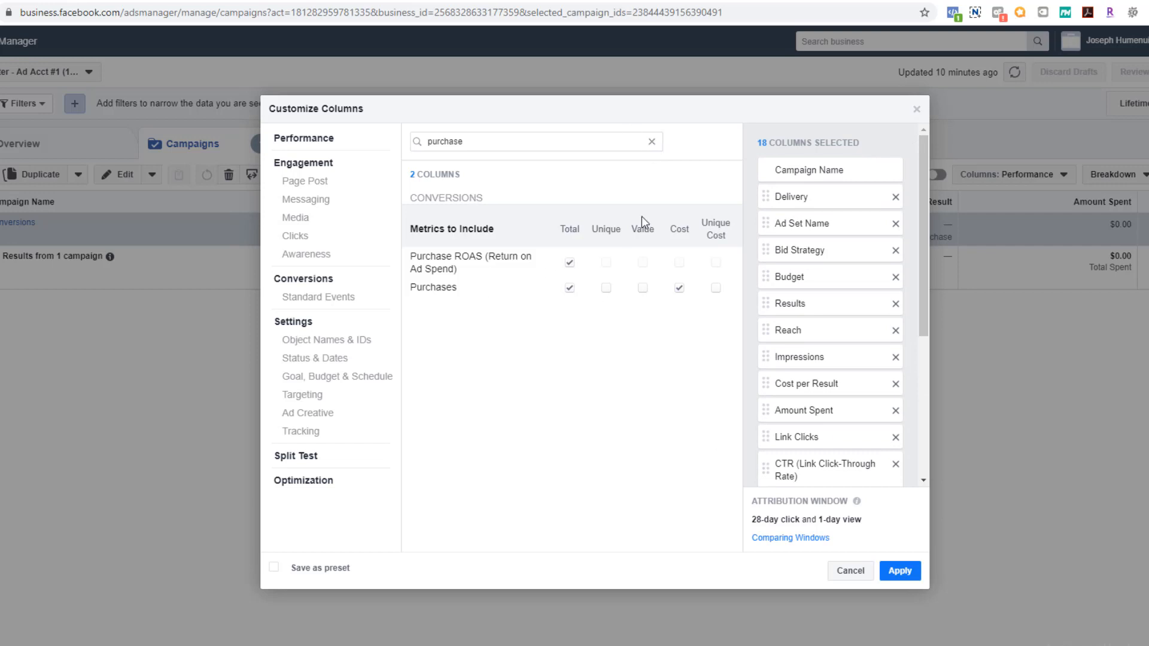
- Add the total Adds to Cart metric with only its website breakdown included
scroll(838, 269, "down", 3)
scroll(912, 355, "down", 2)
double_click(534, 143)
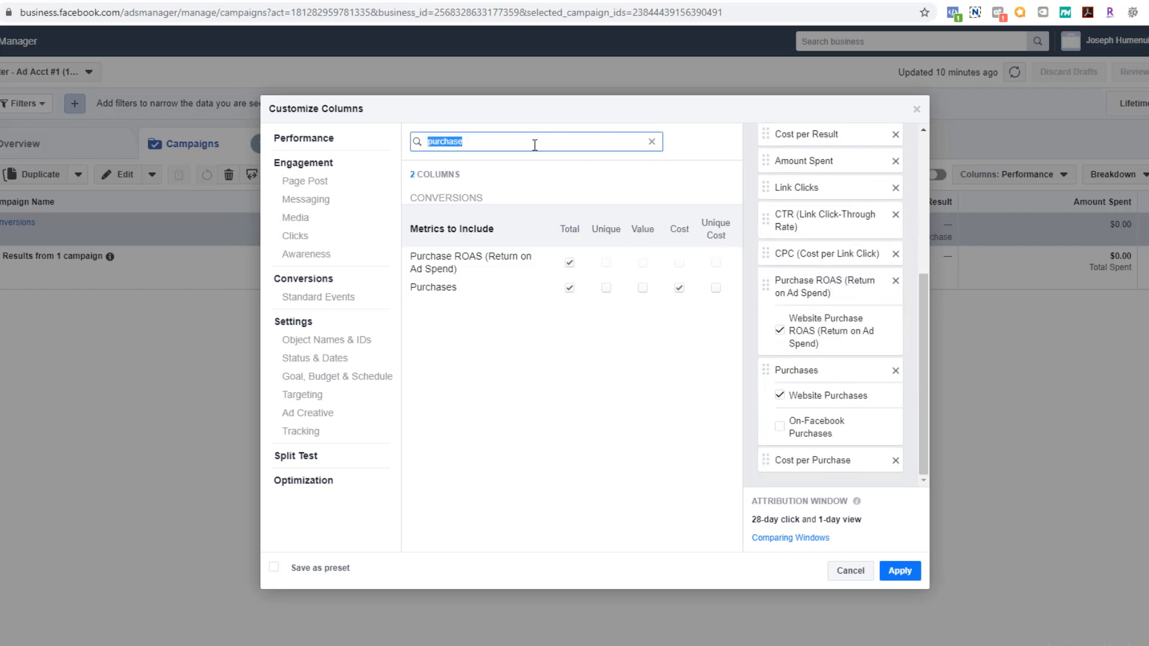
type("add to cart")
left_click(570, 257)
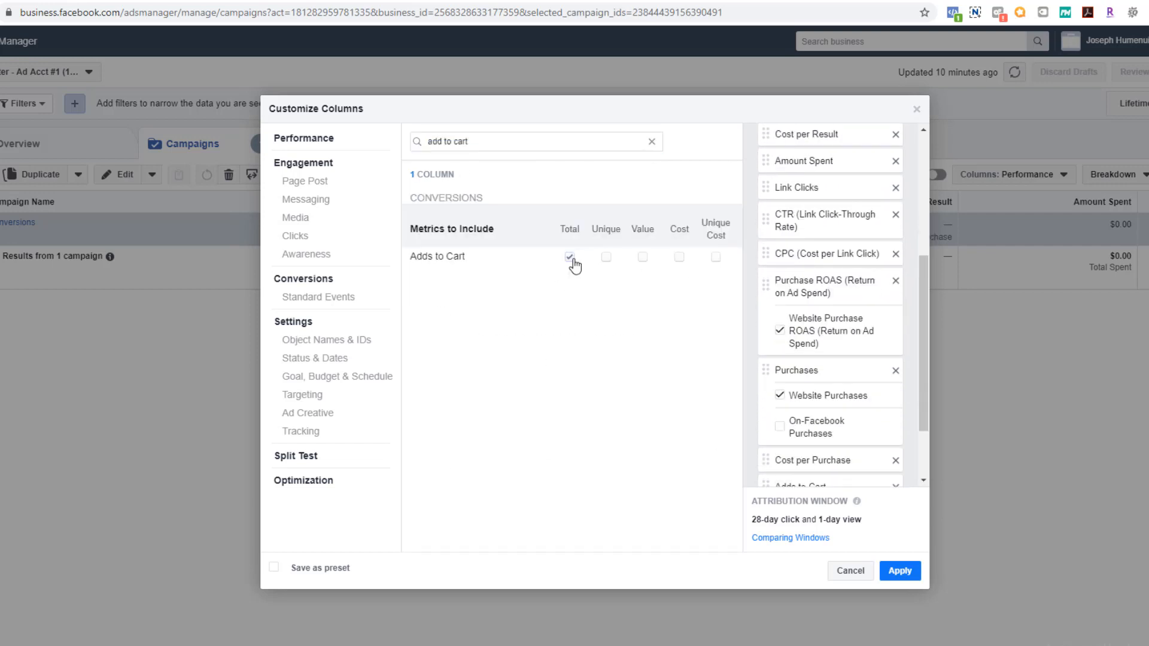
scroll(846, 395, "down", 2)
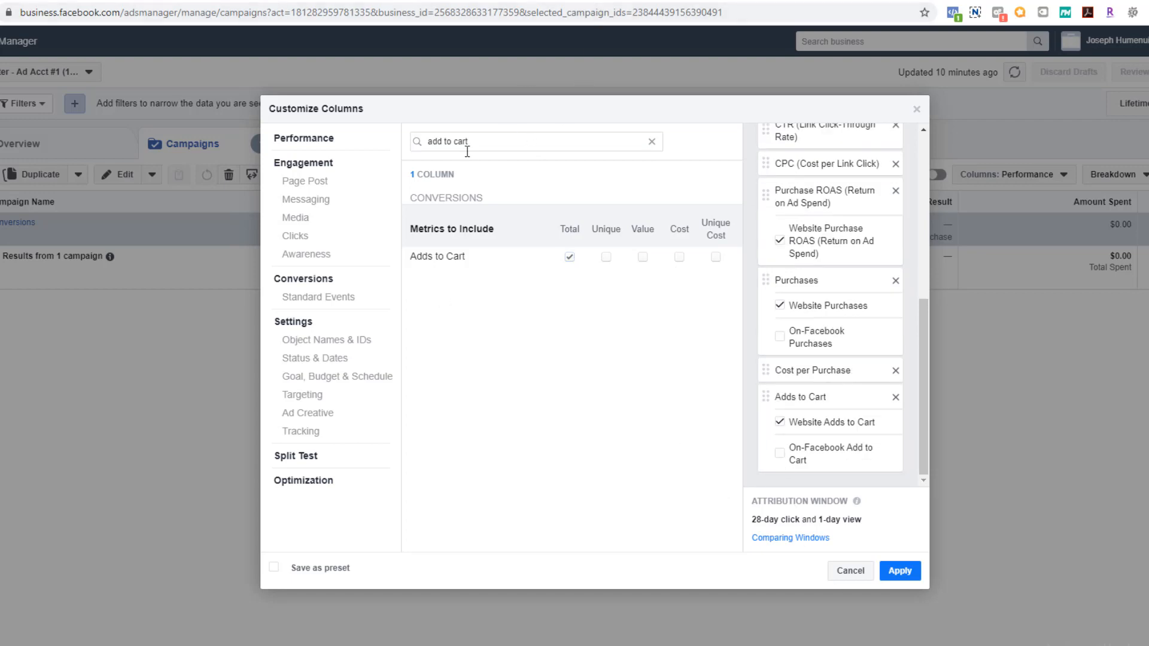
- Add the total Checkouts Initiated metric and exclude its Website Checkouts Initiated breakdown
double_click(496, 145)
key("Delete")
left_click(652, 299)
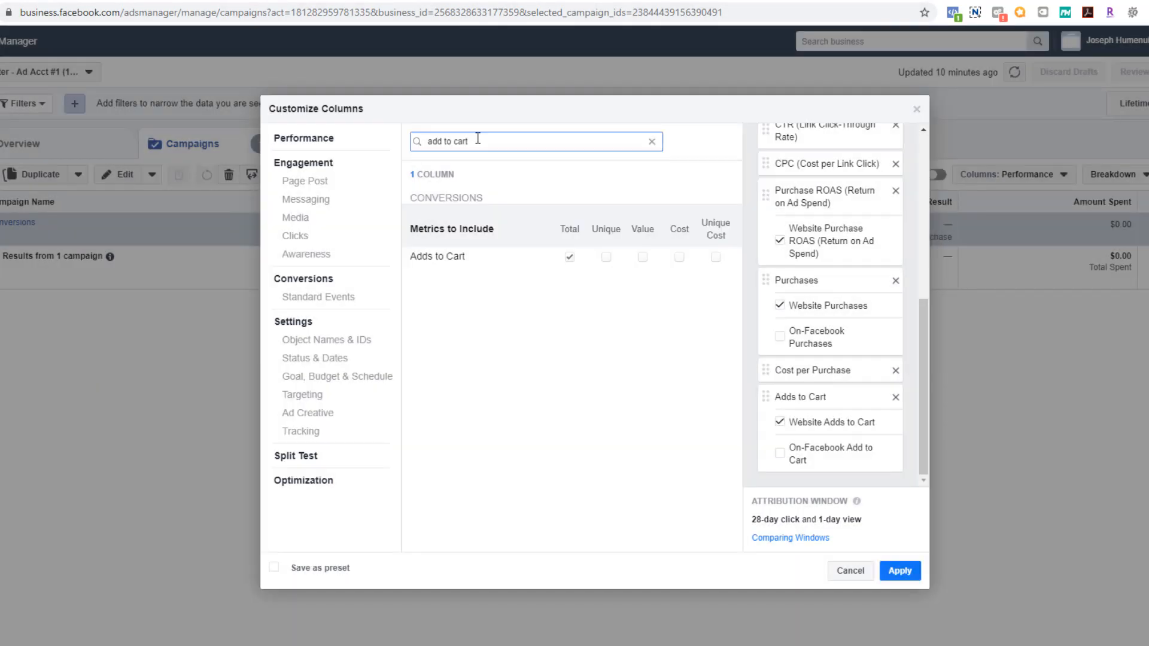
key("ctrl+a")
key("BackSpace")
type("initi")
left_click(570, 257)
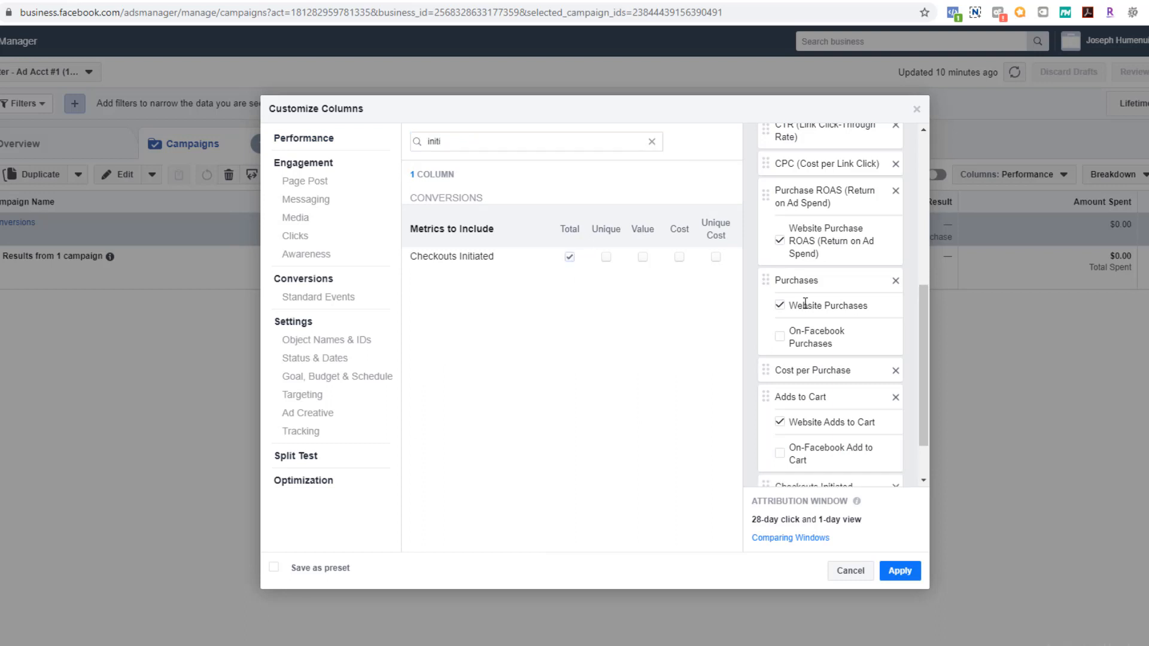
scroll(869, 336, "down", 1)
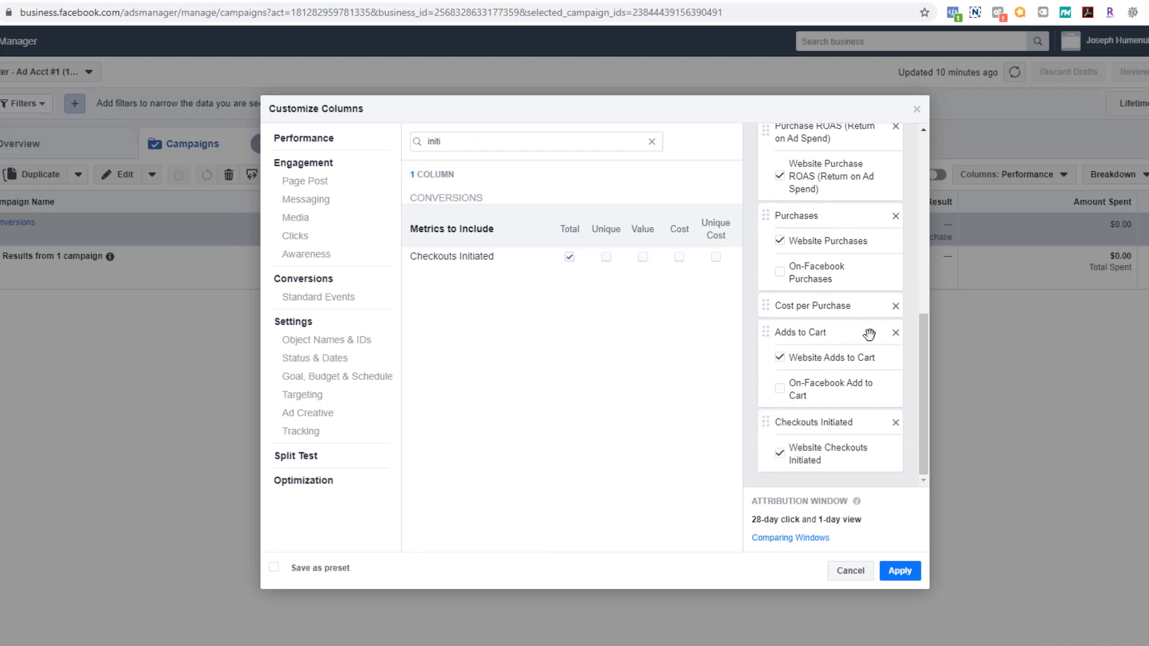
left_click(783, 455)
- Reorder the last selected columns as Adds to Cart, Checkouts Initiated, Purchases, Purchase ROAS and Cost per Purchase
left_click_drag(765, 216, 770, 456)
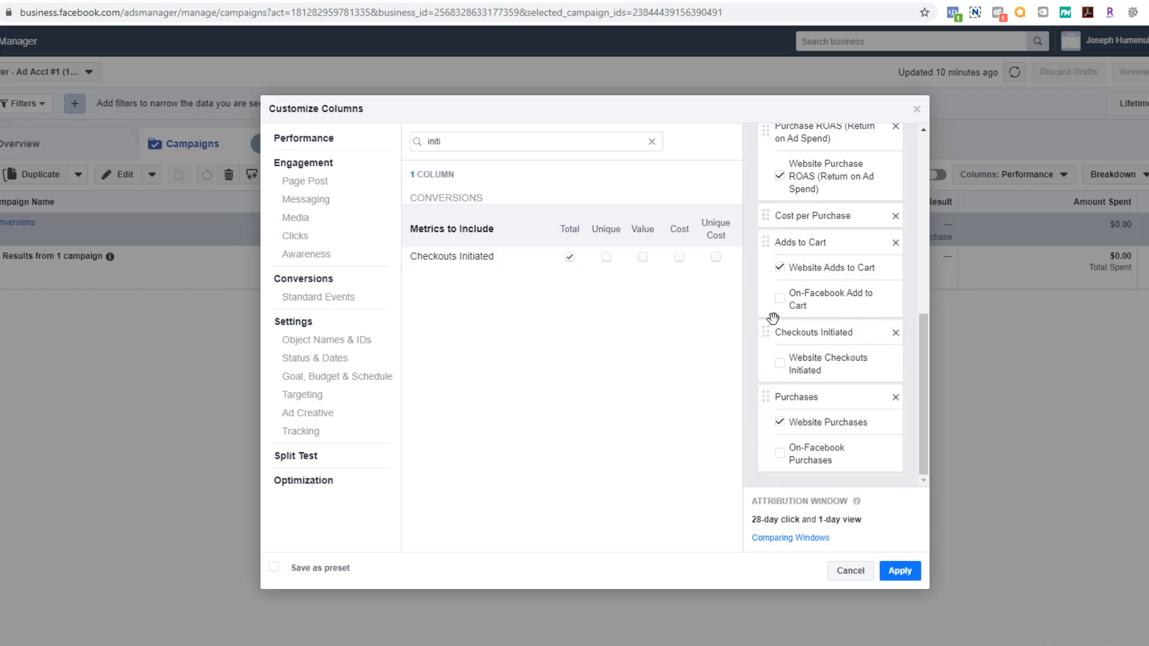
left_click_drag(766, 217, 778, 478)
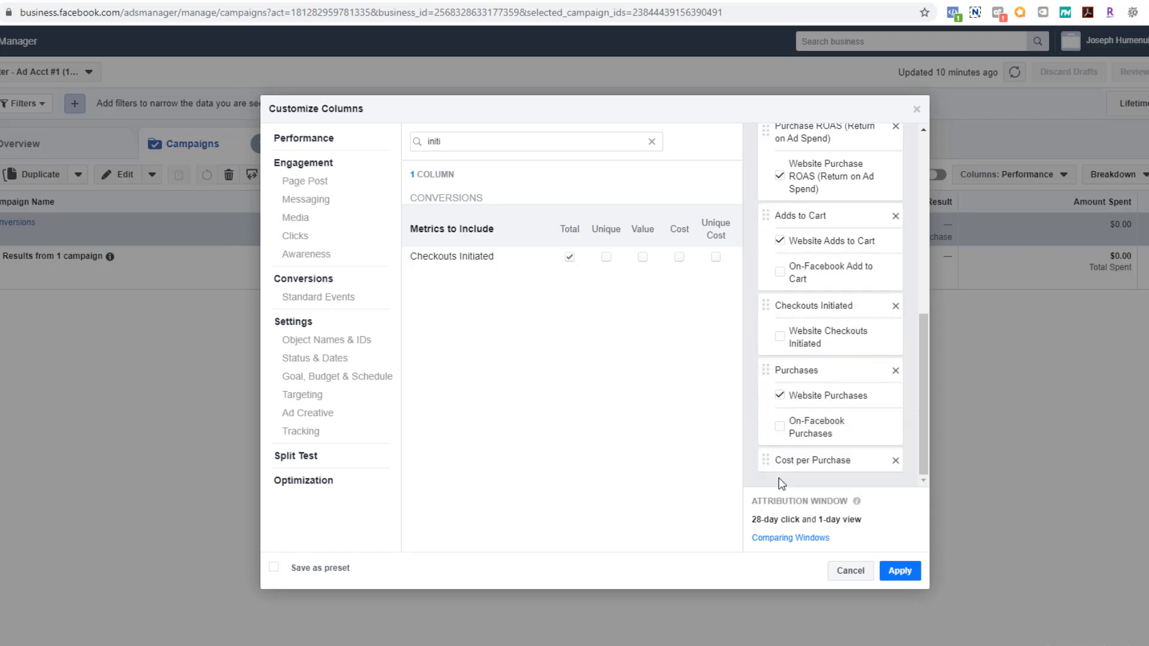
scroll(919, 368, "up", 2)
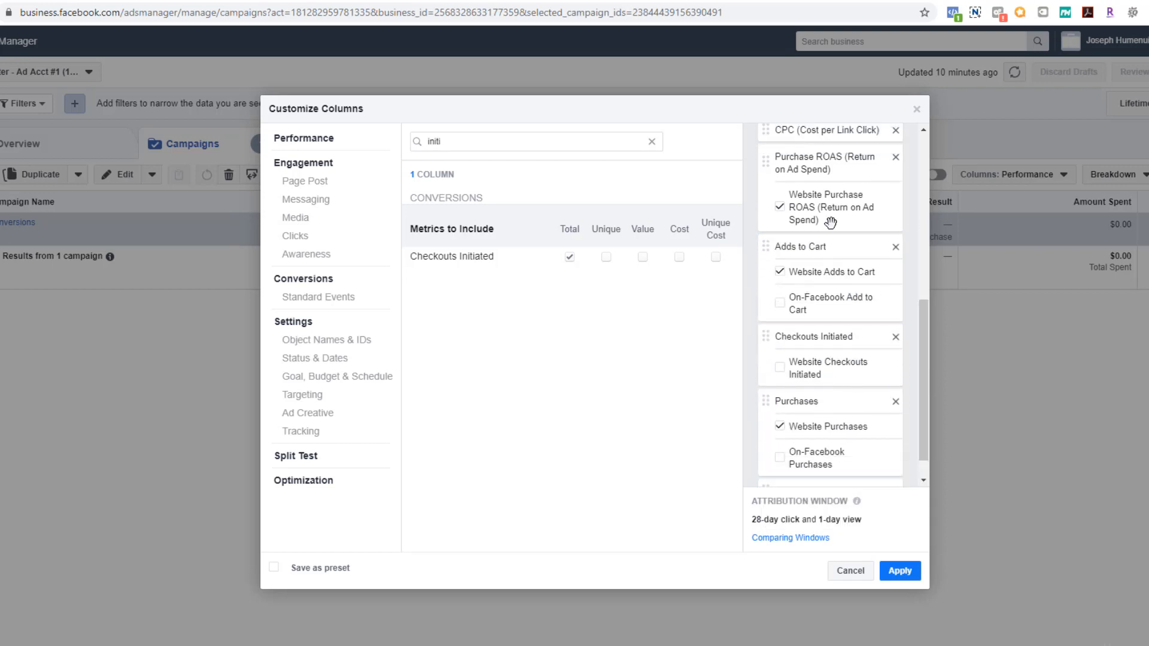
left_click_drag(765, 160, 766, 432)
left_click_drag(922, 353, 923, 213)
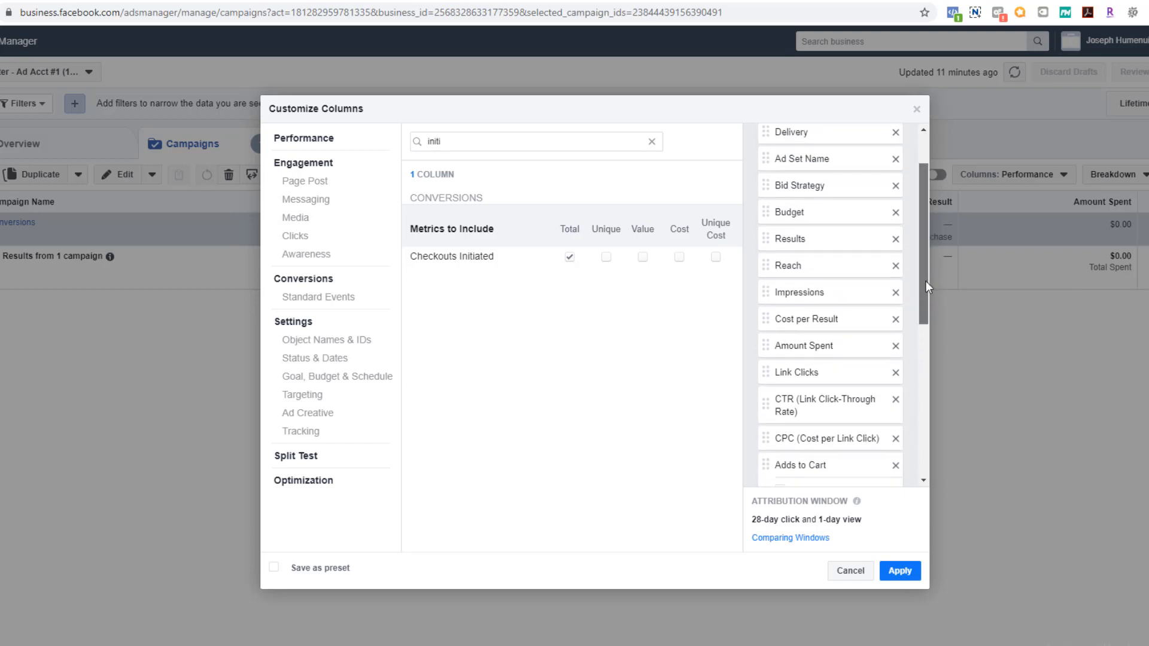
left_click_drag(926, 282, 910, 378)
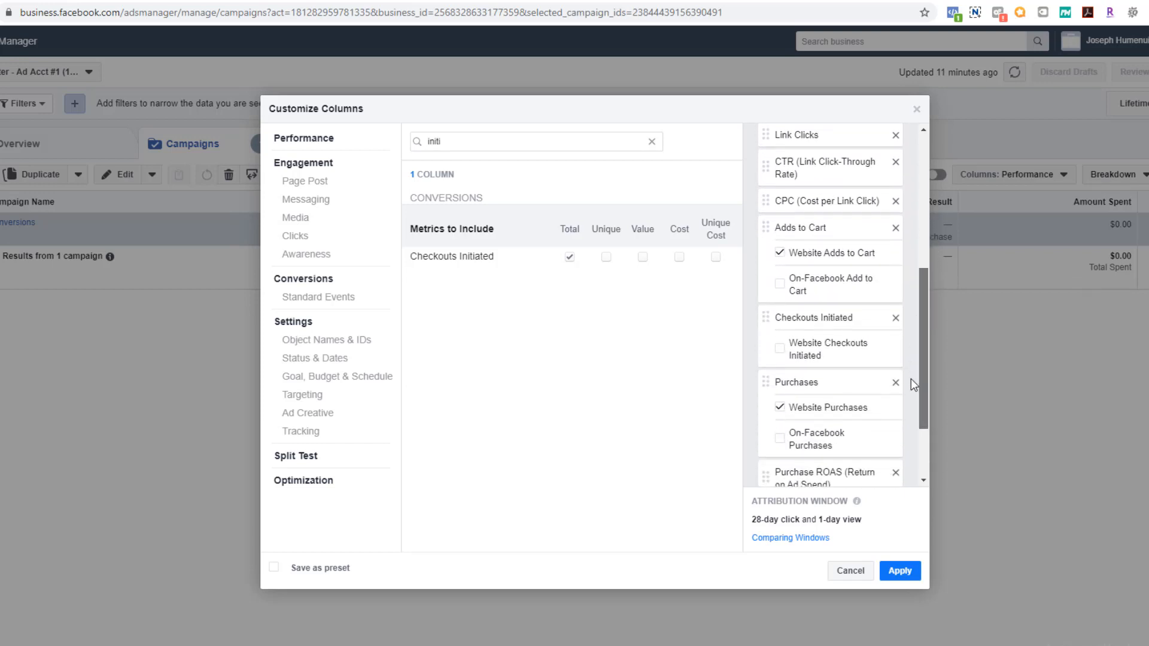
- Include the Website Checkouts Initiated breakdown and apply the customized columns to the campaign table
left_click(780, 349)
scroll(793, 305, "down", 2)
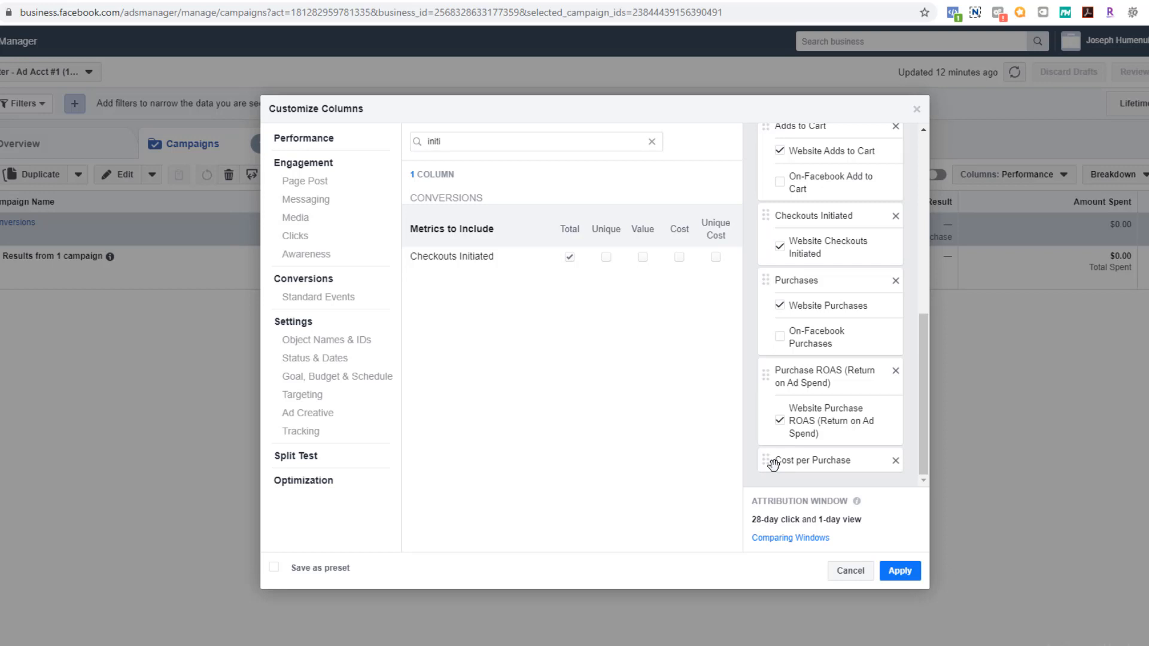
left_click(911, 570)
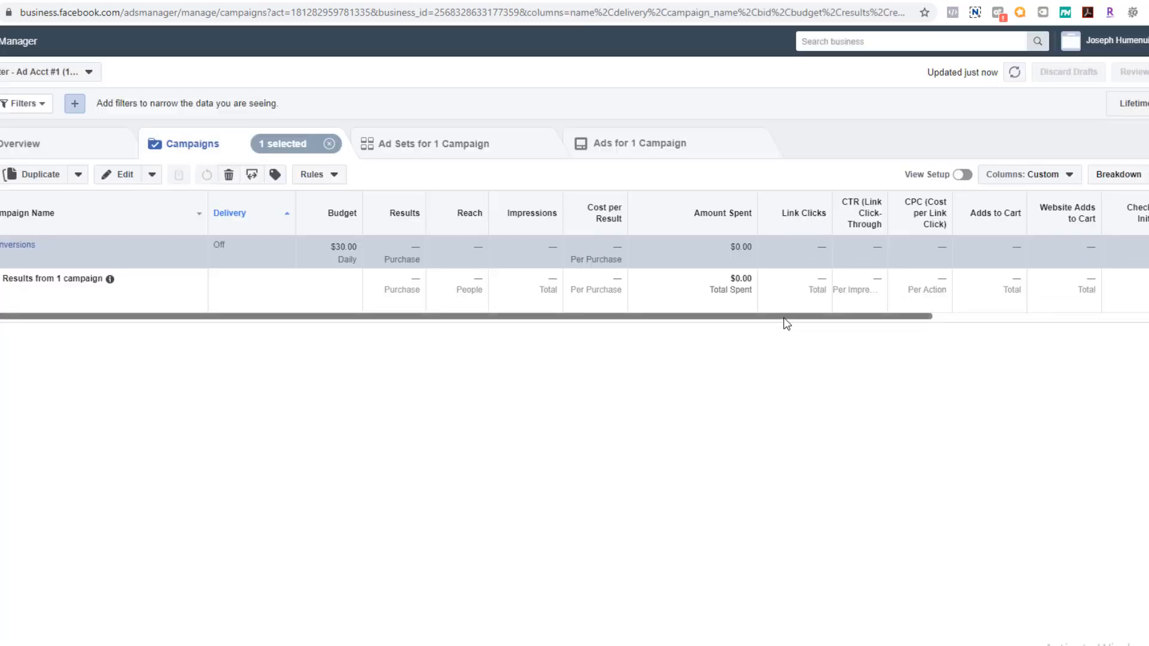
- Save the custom column layout as a preset named "Focus"
left_click_drag(784, 317, 1136, 325)
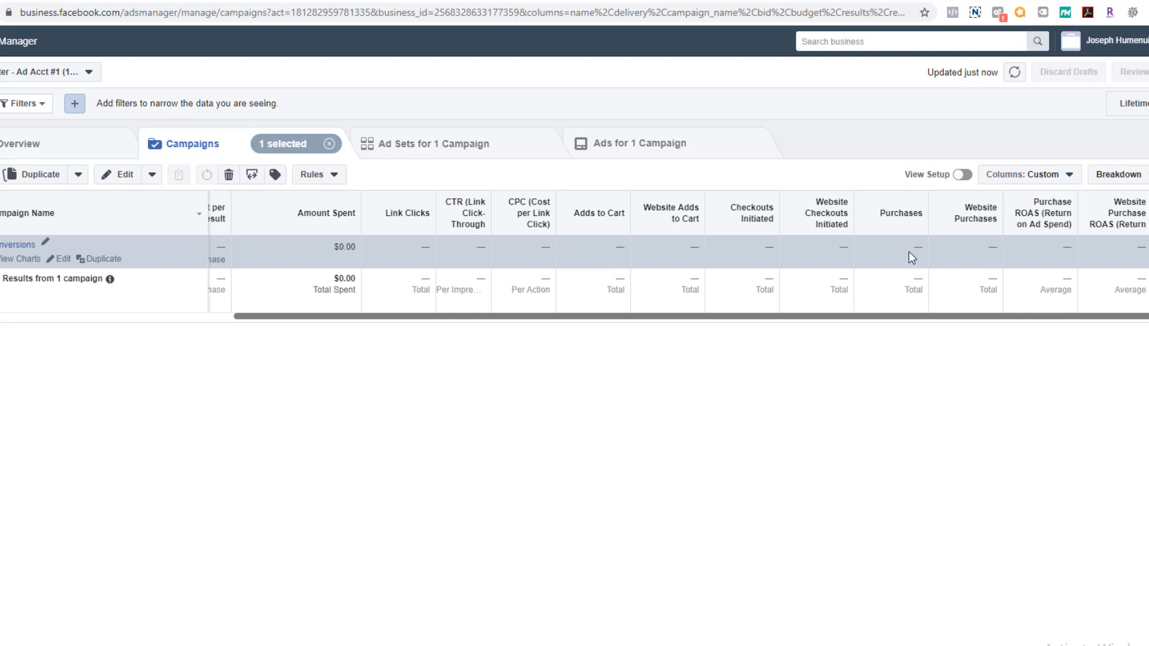
left_click(1044, 174)
left_click(1090, 417)
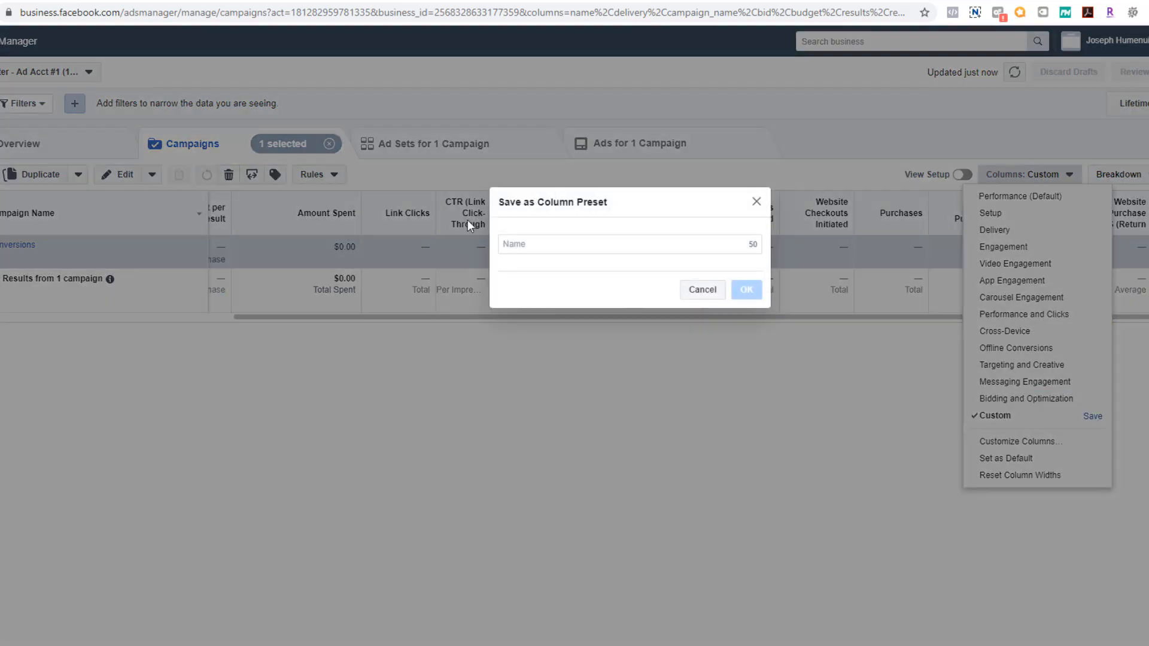
left_click(574, 249)
type("Focus")
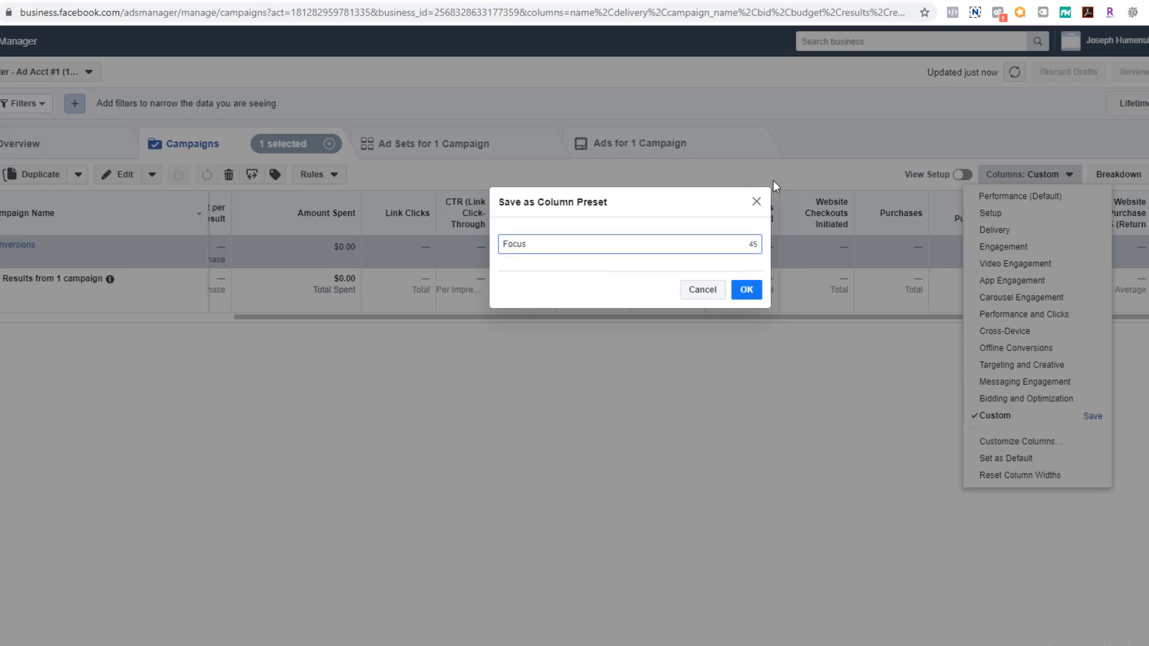
left_click(755, 291)
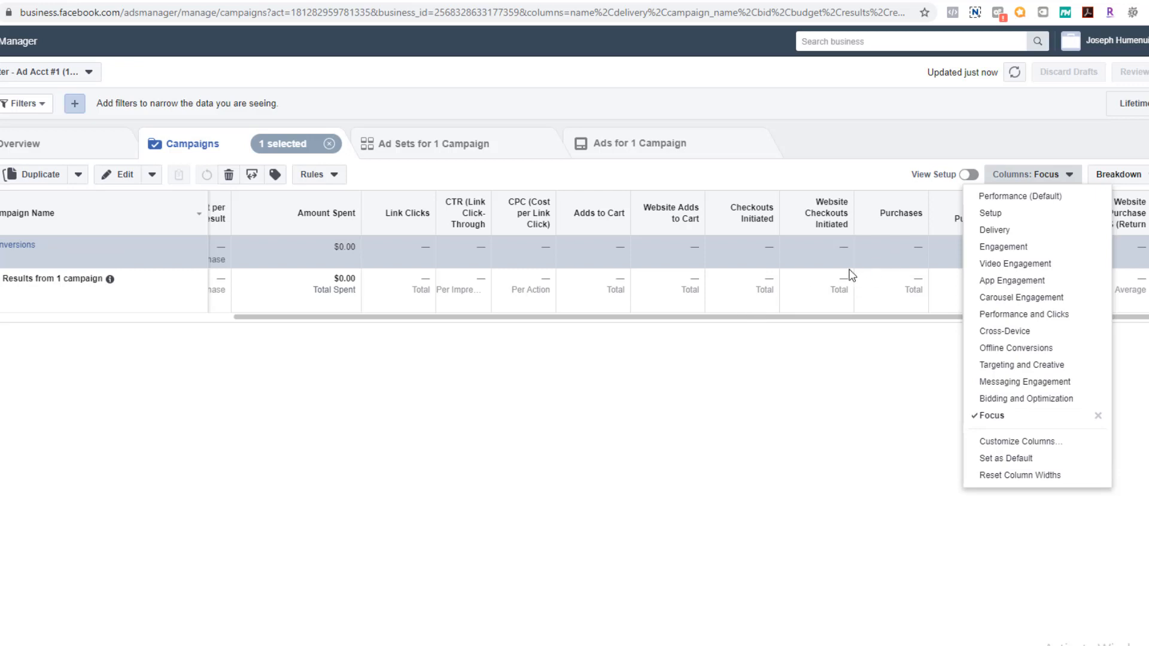
left_click(846, 375)
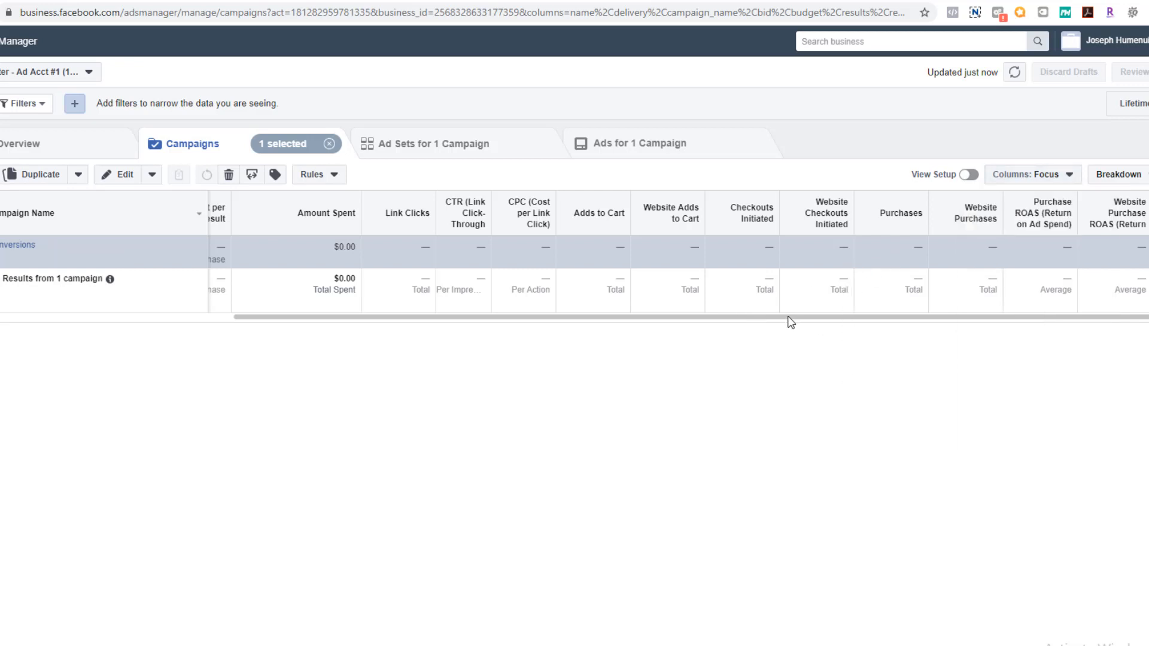
left_click_drag(787, 325, 440, 316)
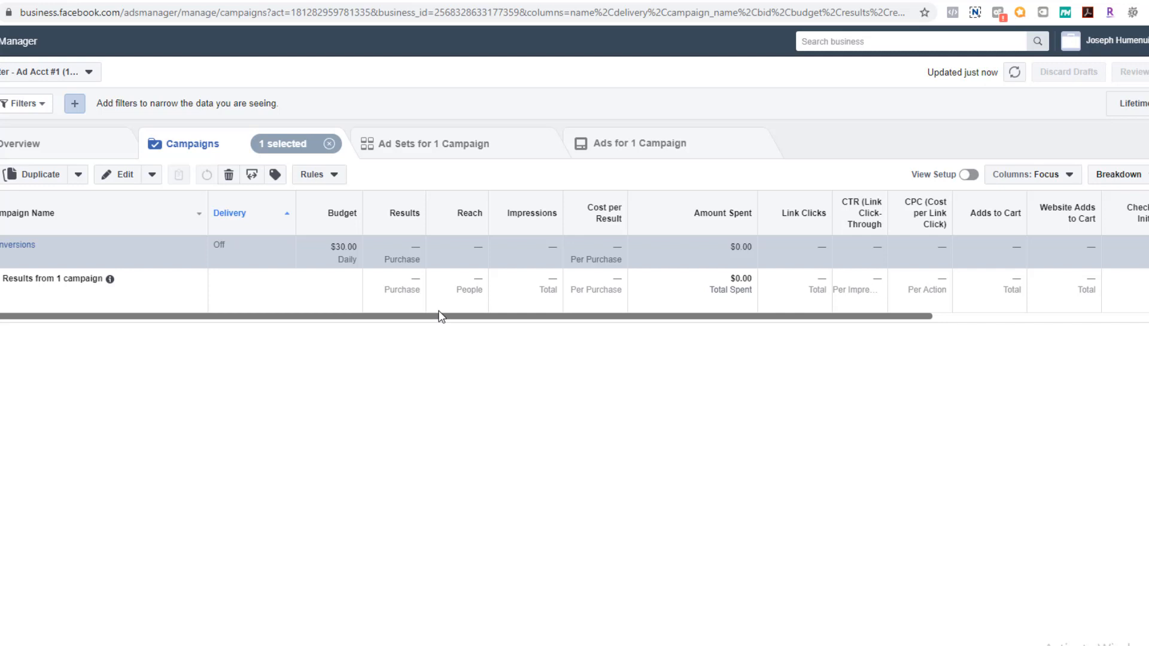
- Open the Conversions campaign's US,CA,GB - 25+ ad set for editing and review its audience and detailed targeting
mouse_move(13, 243)
left_click(23, 246)
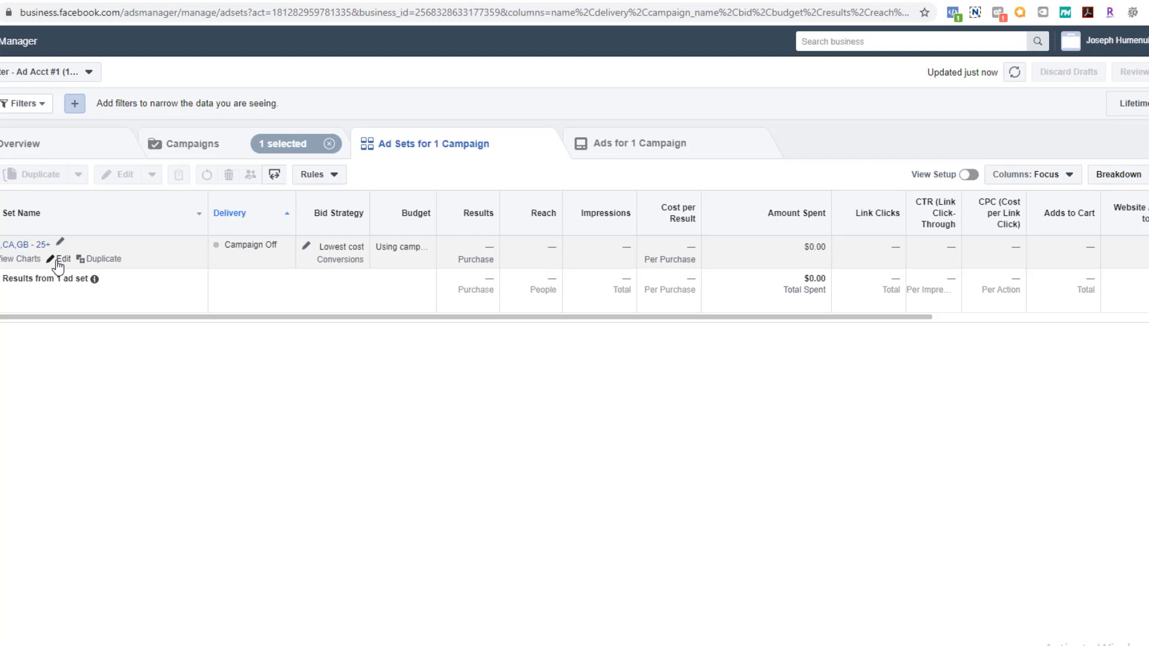
left_click(58, 261)
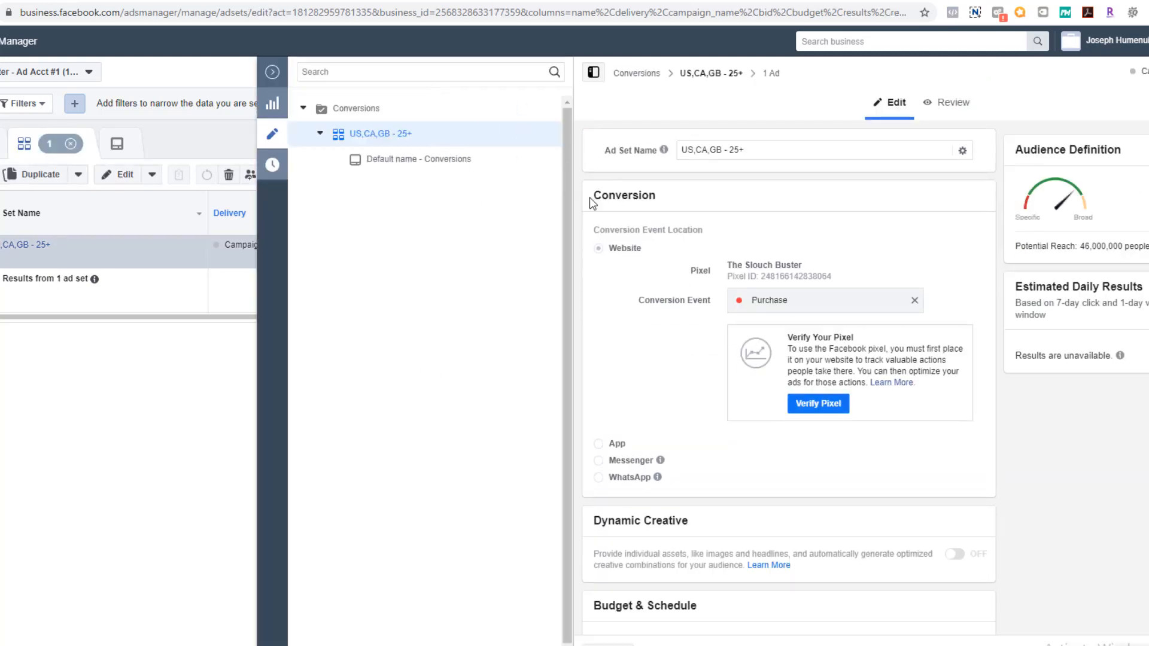
scroll(788, 383, "down", 12)
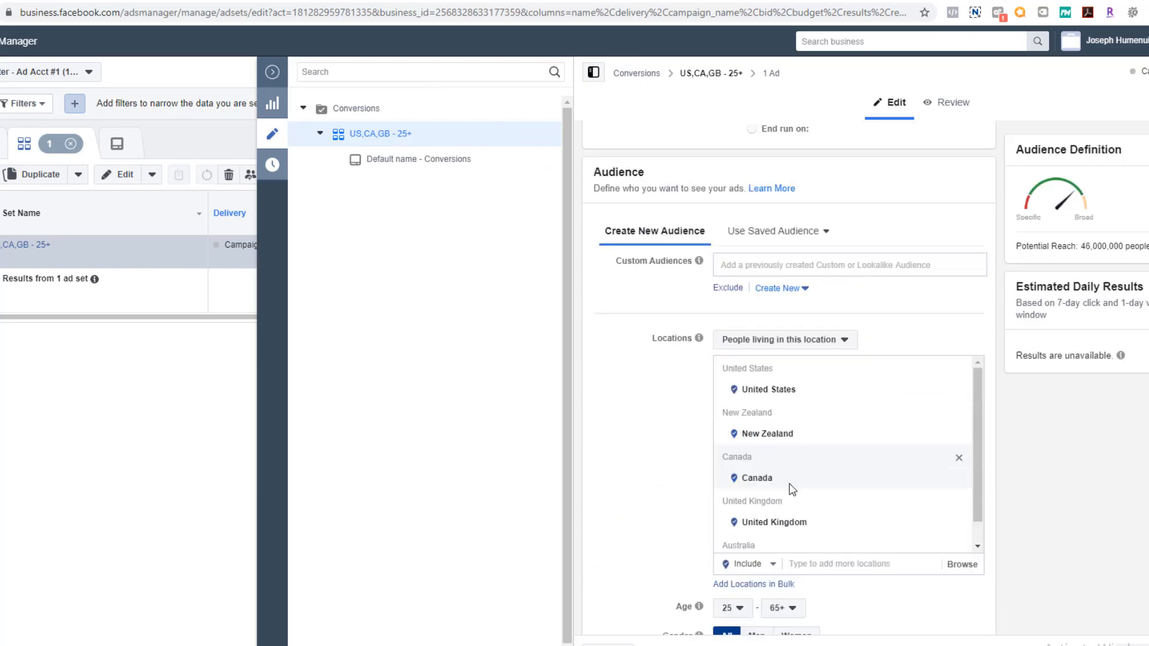
scroll(788, 383, "down", 8)
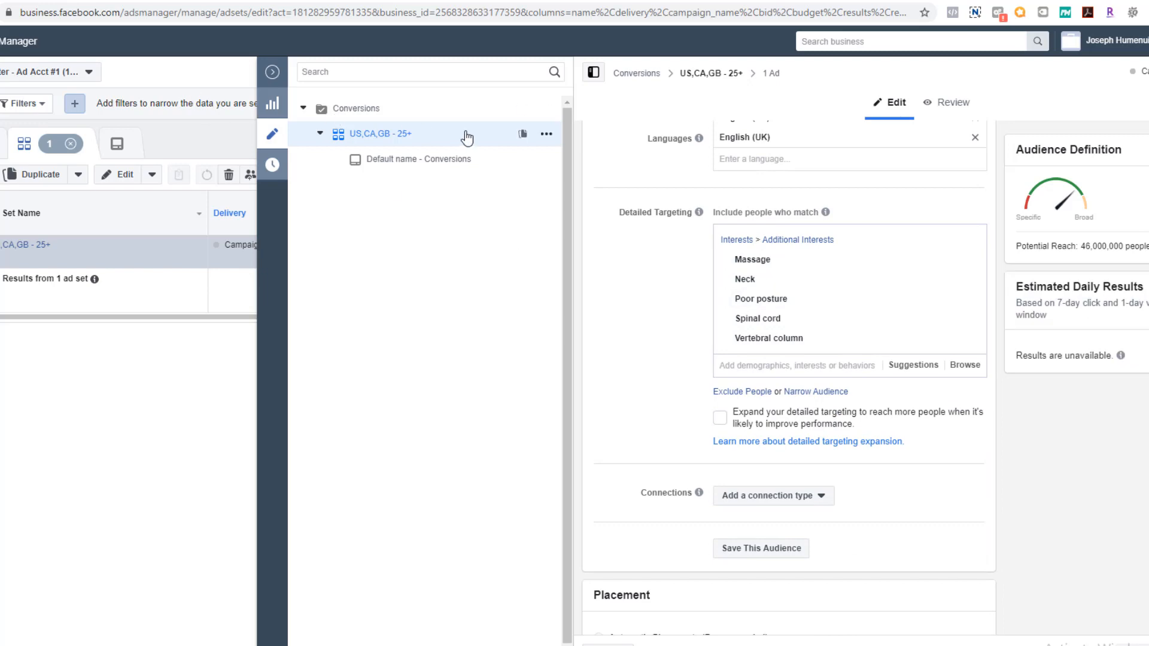
left_click(545, 136)
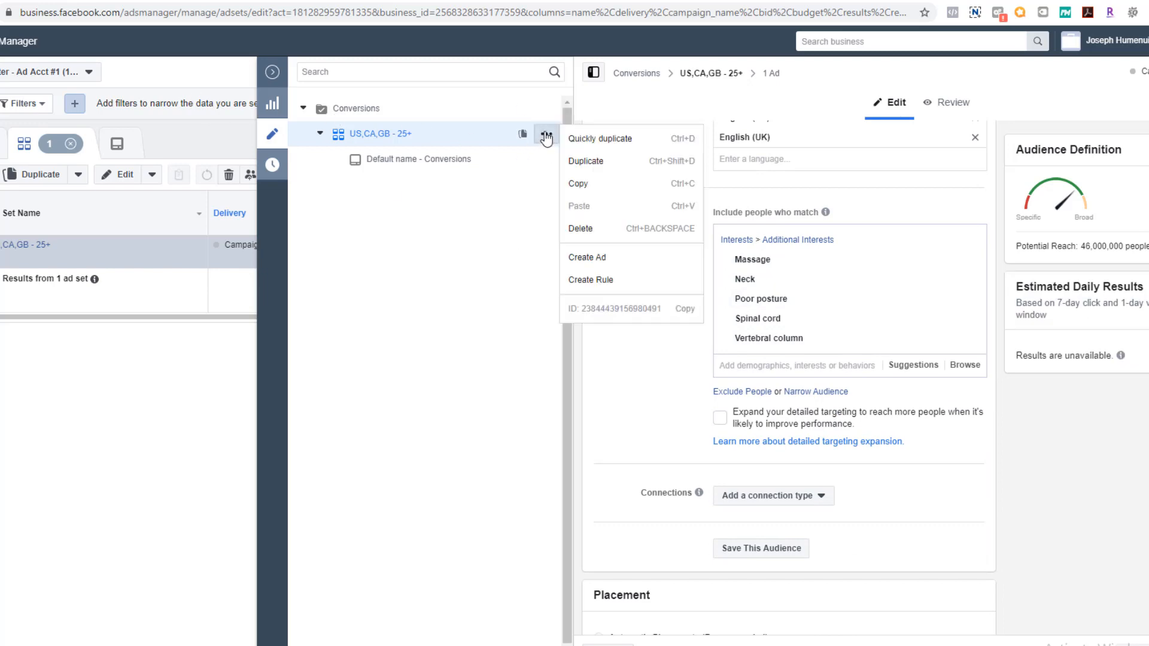
left_click(584, 162)
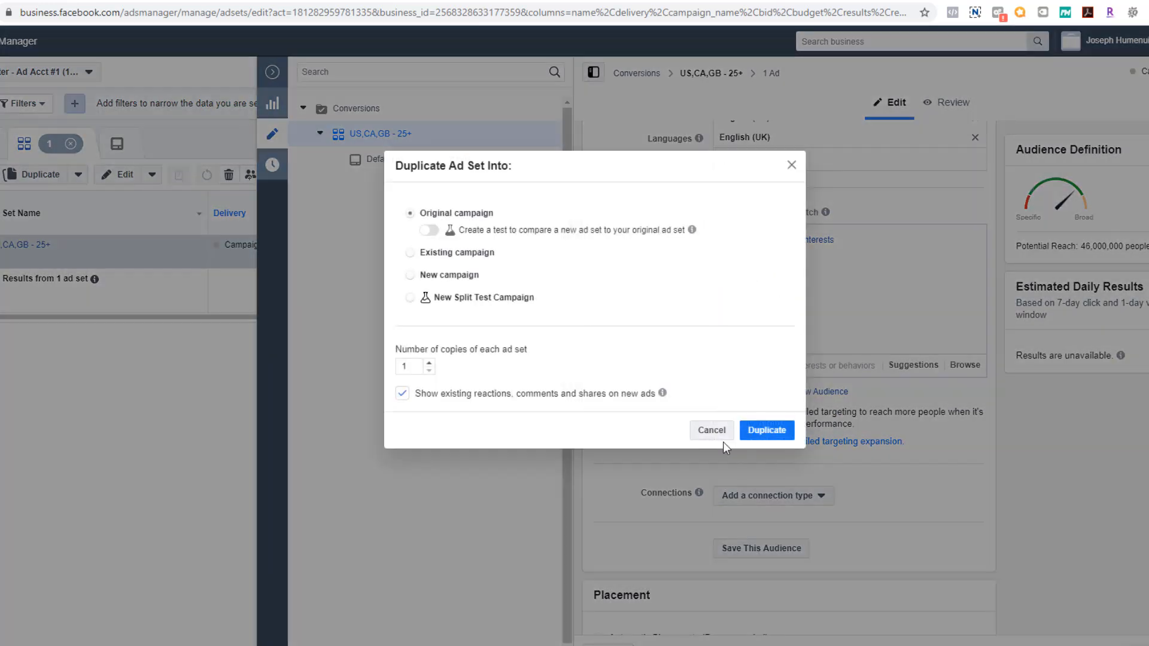
left_click(719, 435)
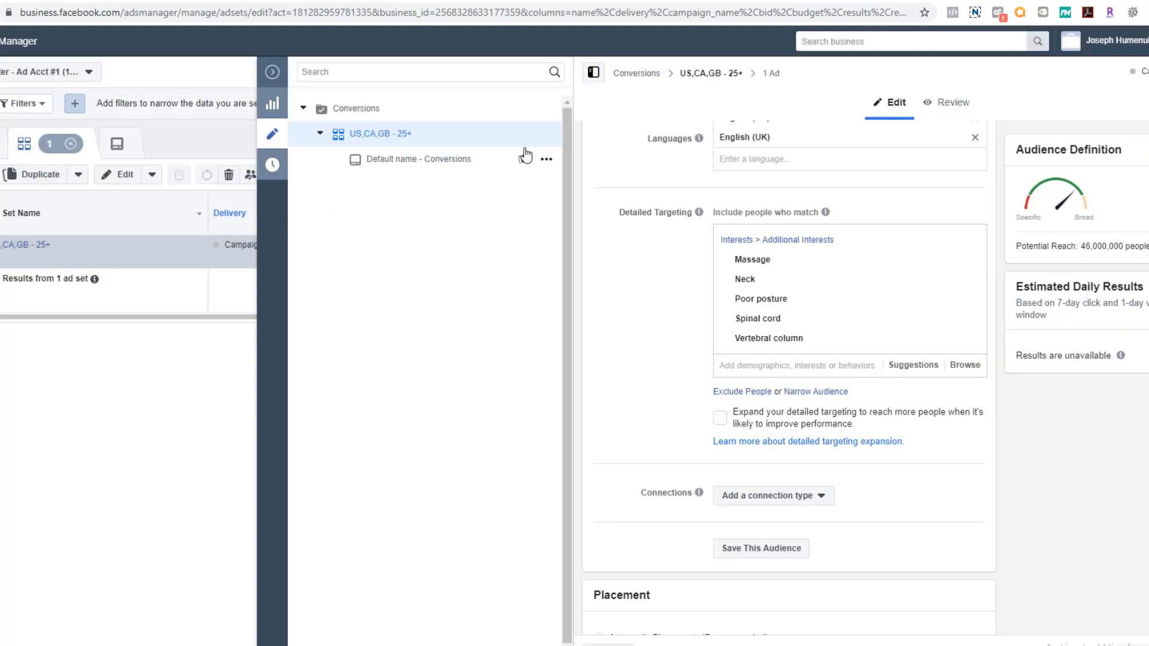
- Duplicate the Default name - Conversions ad into the original campaign with 2 copies
left_click(550, 166)
left_click(547, 160)
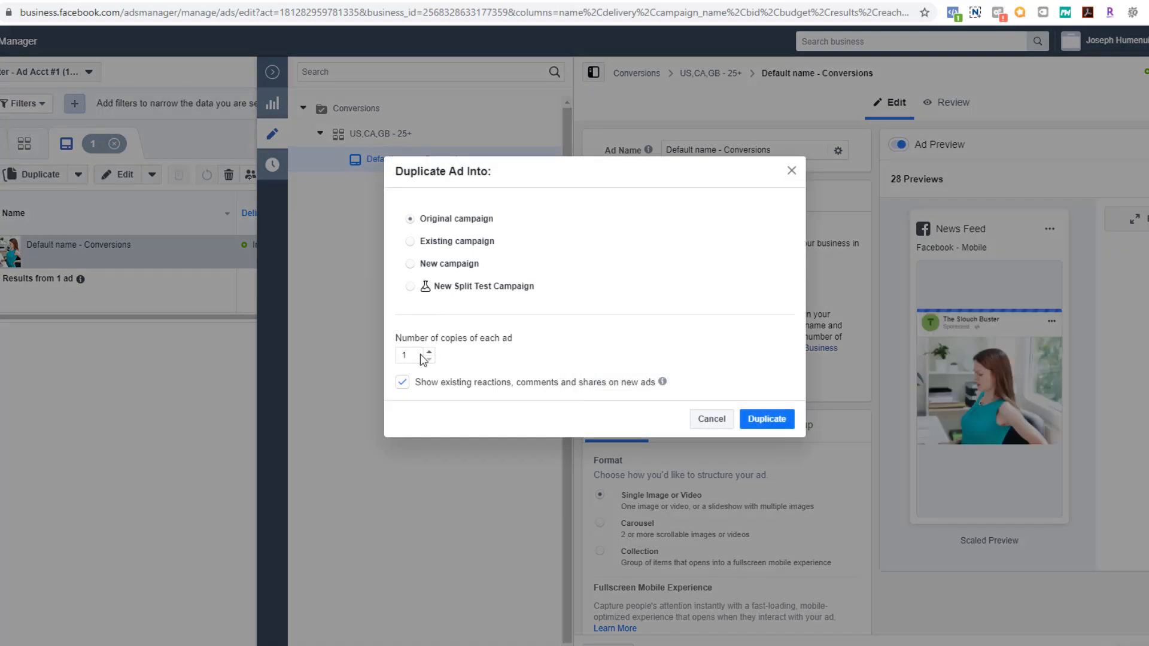
left_click(427, 353)
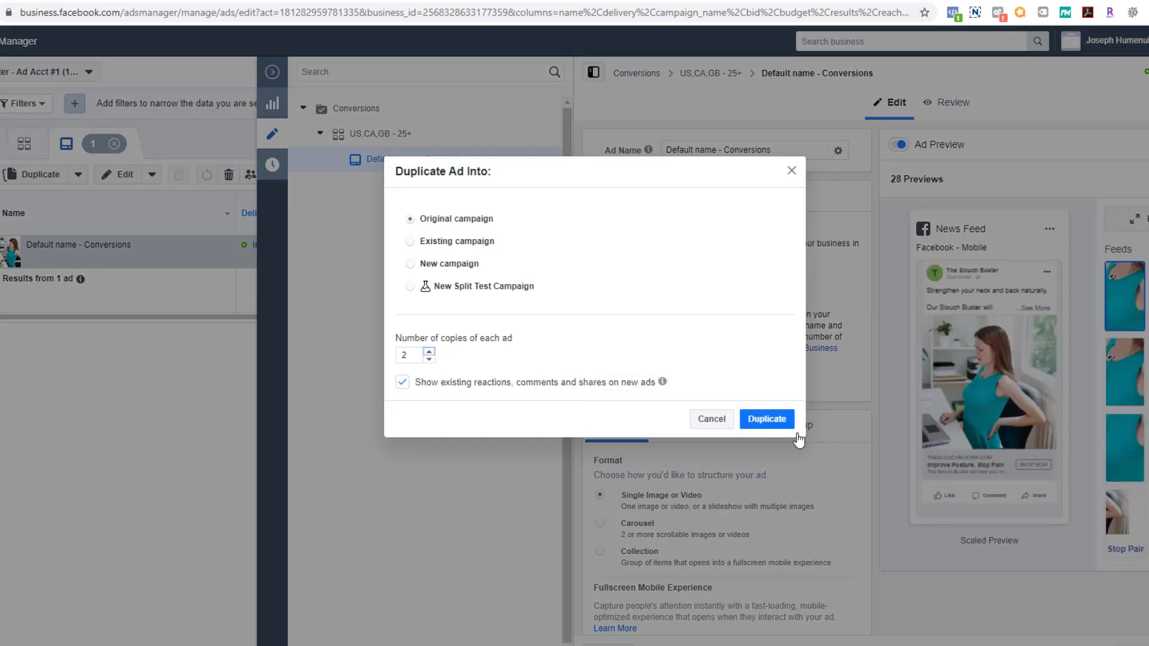
left_click(768, 421)
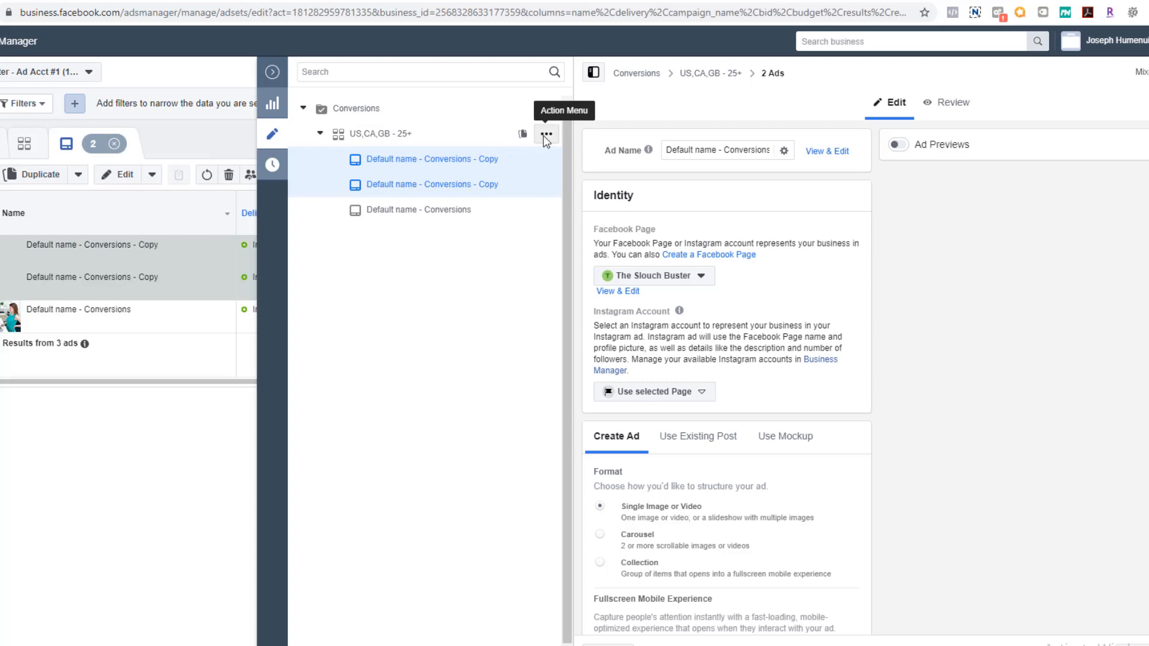
- Duplicate the US,CA,GB - 25+ ad set into the original campaign with 4 copies
left_click(546, 135)
left_click(591, 161)
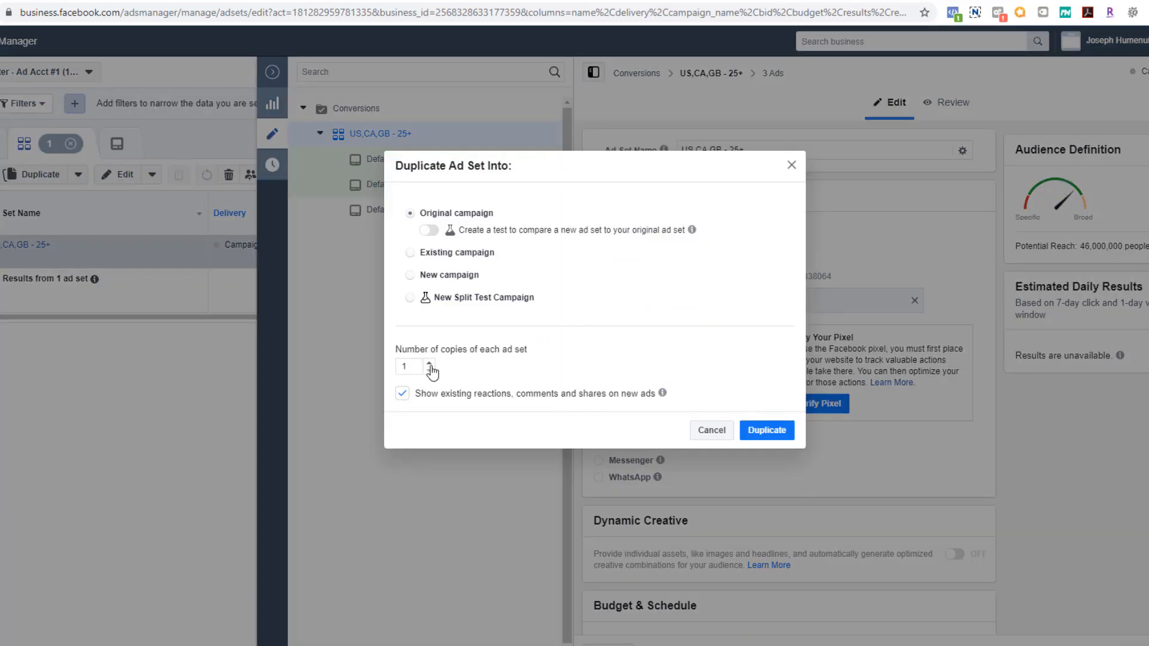
left_click(429, 364)
left_click(764, 432)
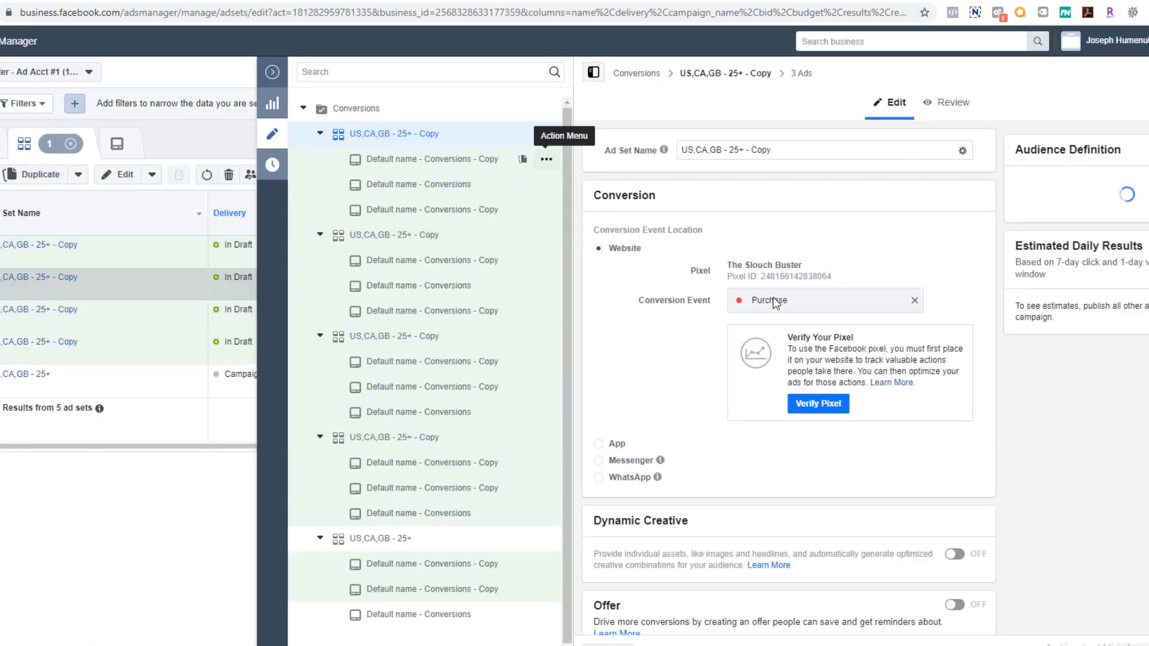
- Remove every interest except Massage from the first ad set copy's detailed targeting and rename the ad set "Massage"
scroll(805, 305, "down", 13)
scroll(957, 455, "down", 5)
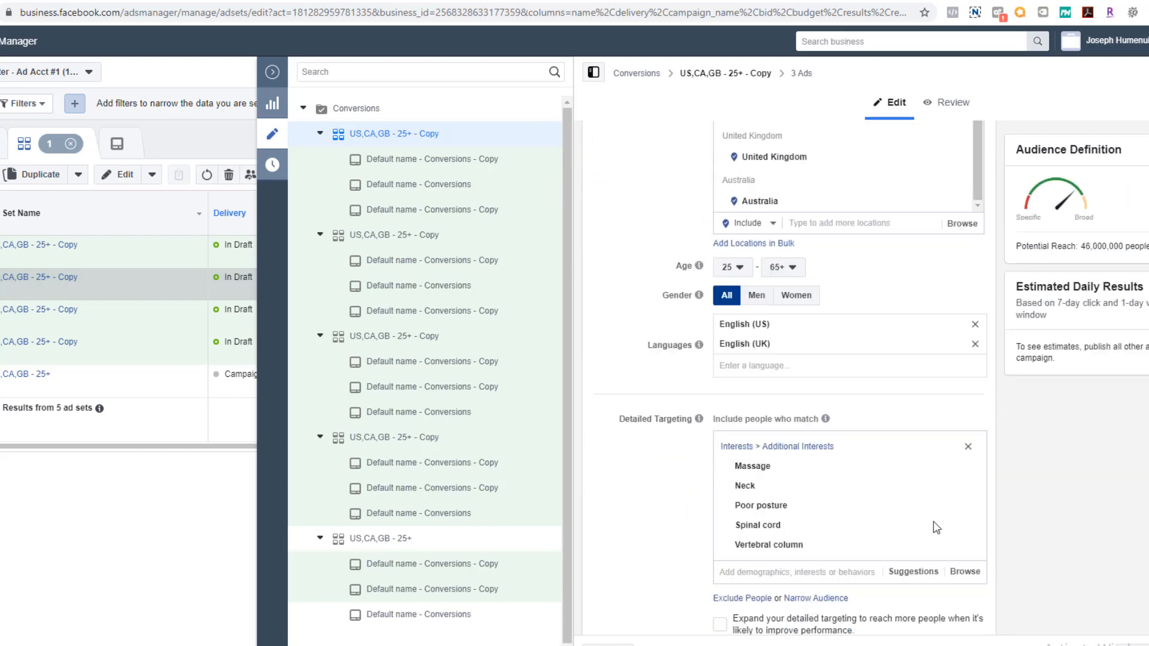
left_click(967, 417)
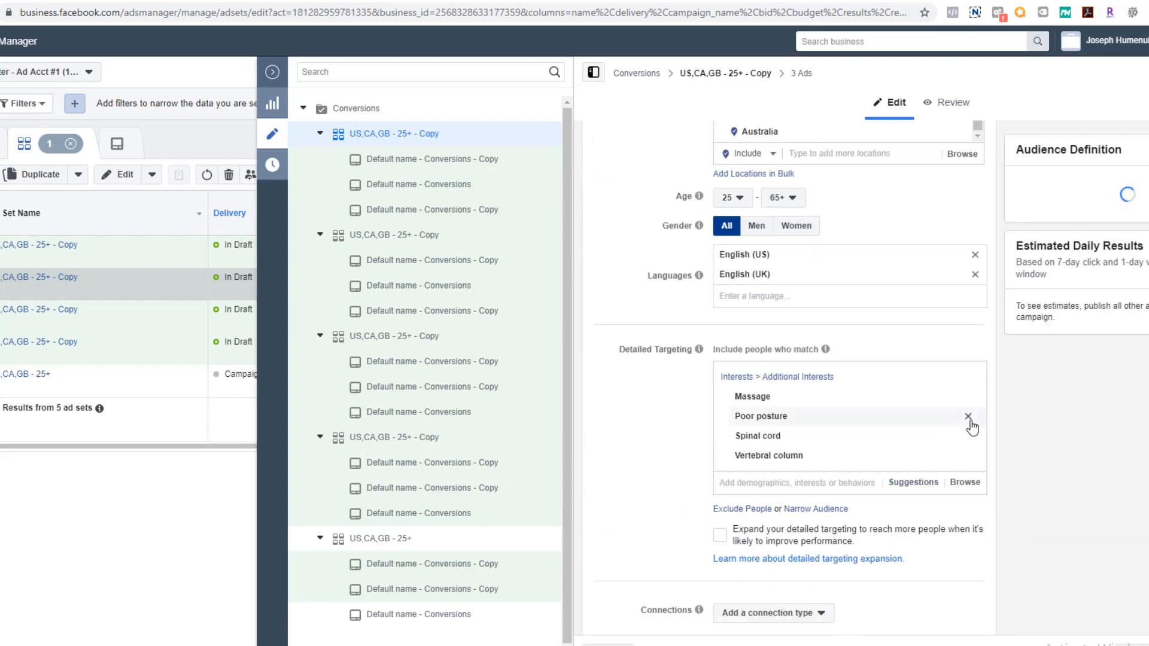
left_click(968, 418)
left_click(968, 417)
left_click(968, 417)
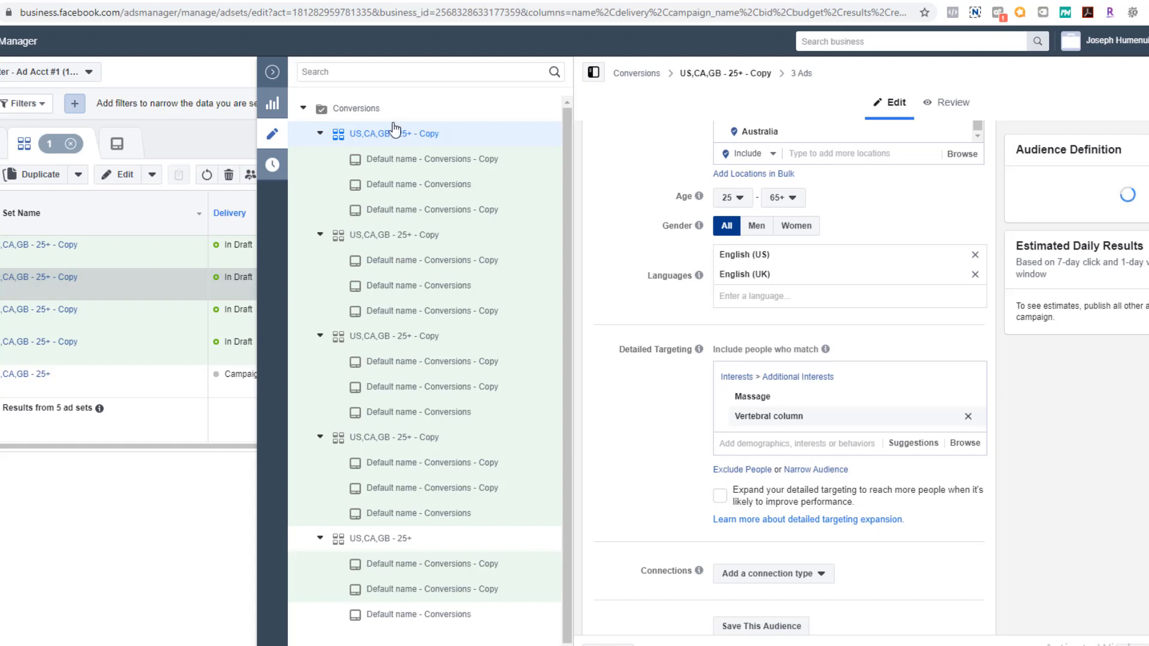
left_click(449, 134)
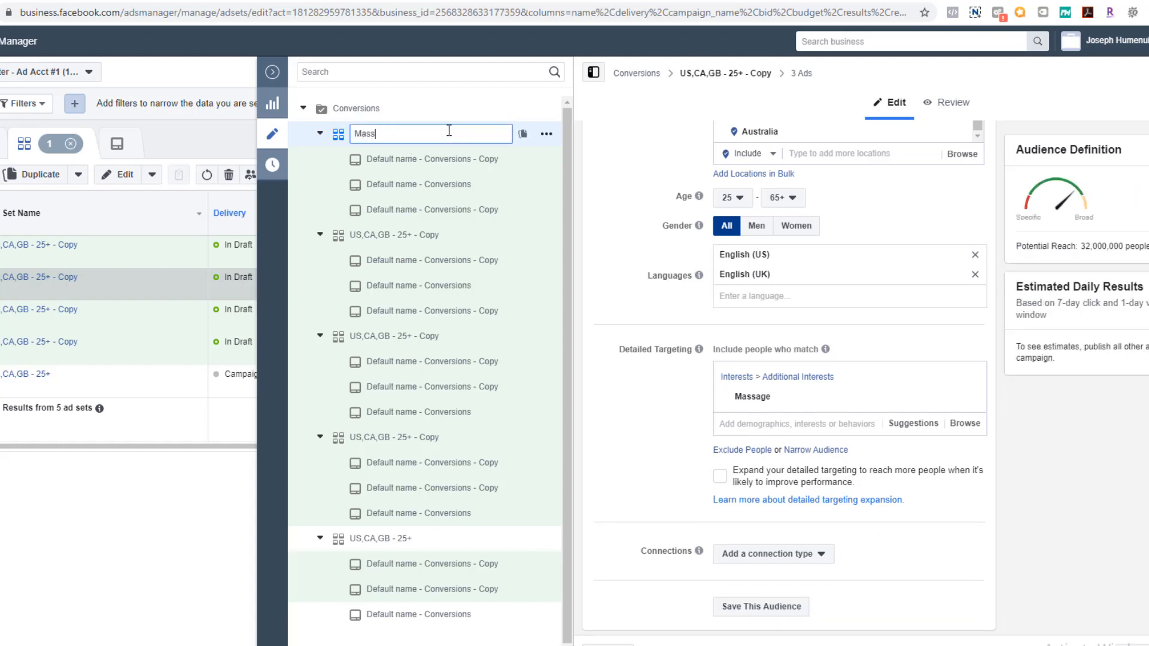
type("Massage")
key("Return")
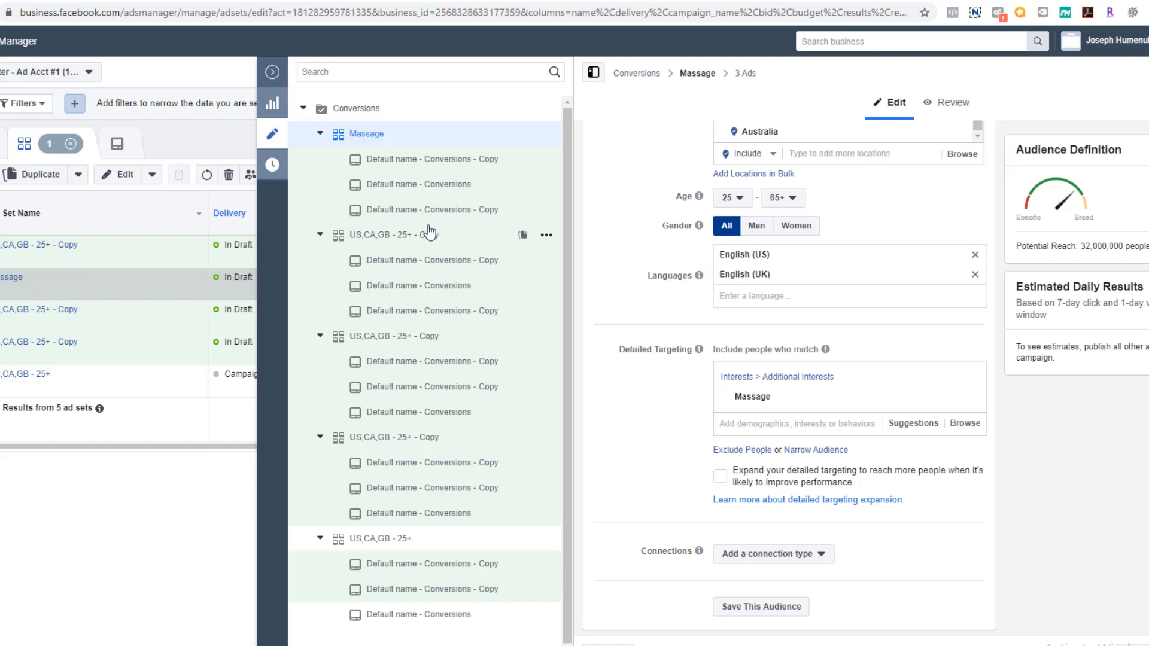
- Remove every interest except Neck from the second ad set copy's detailed targeting and rename the ad set "Neck"
left_click(429, 237)
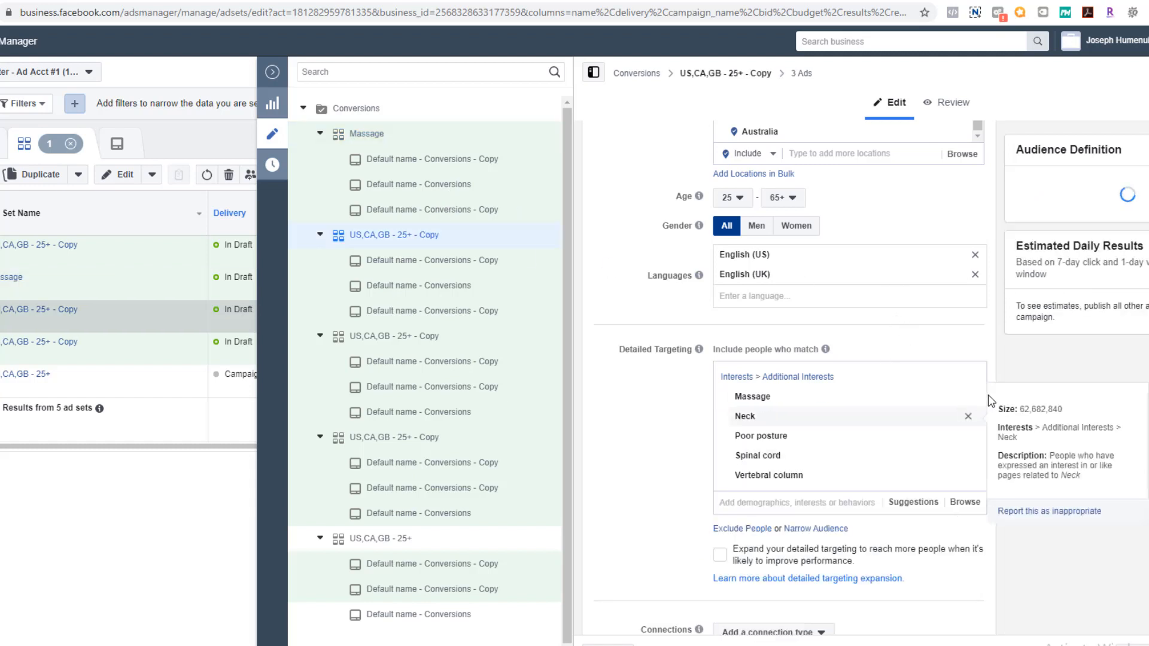
left_click(970, 397)
left_click(968, 417)
left_click(968, 417)
left_click(968, 417)
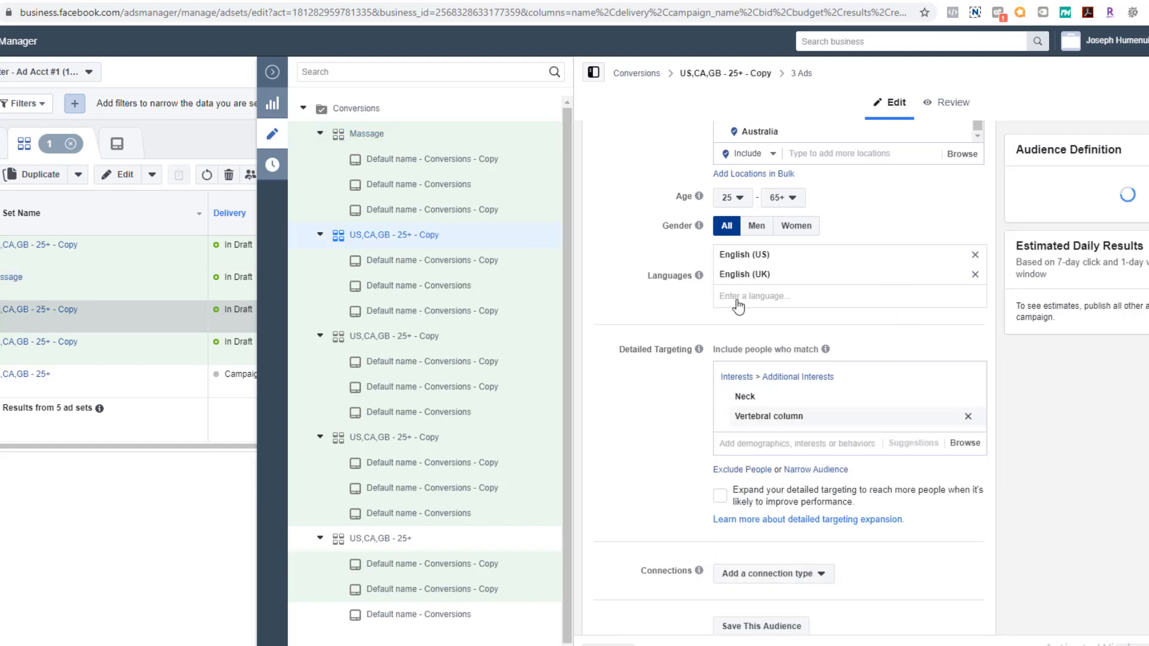
left_click(436, 237)
key("ctrl+a")
key("BackSpace")
key("Return")
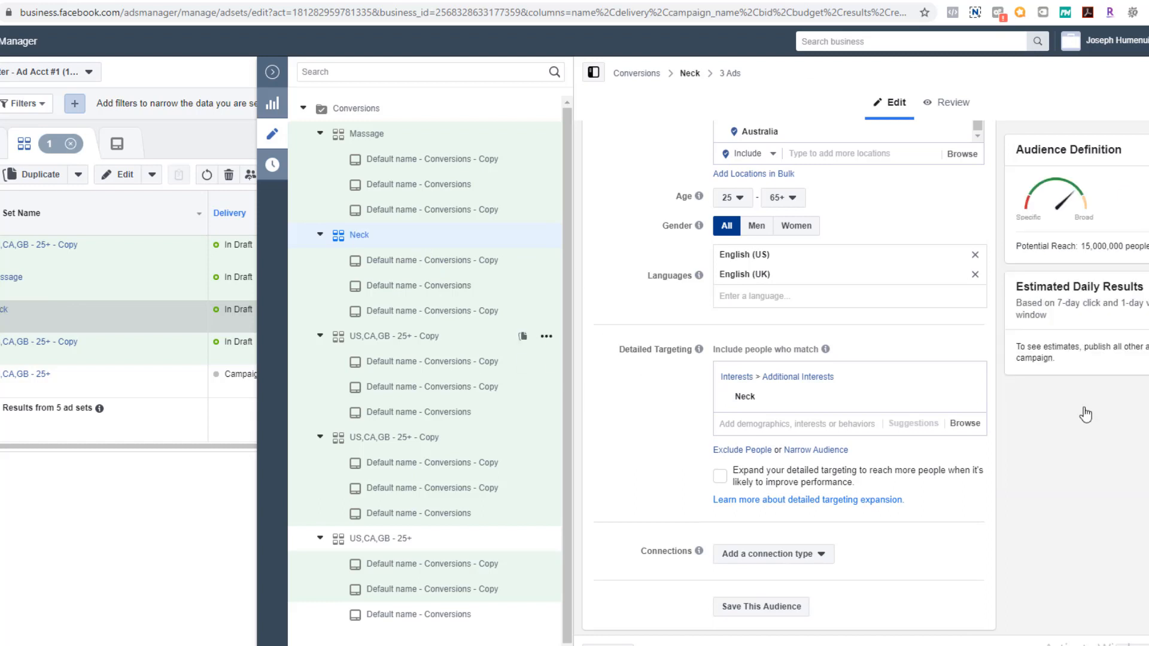
- Keep only the Poor posture interest in the third ad set copy and rename the ad set "Poor Posture"
left_click(429, 336)
left_click(969, 397)
left_click(968, 417)
left_click(968, 417)
left_click(432, 340)
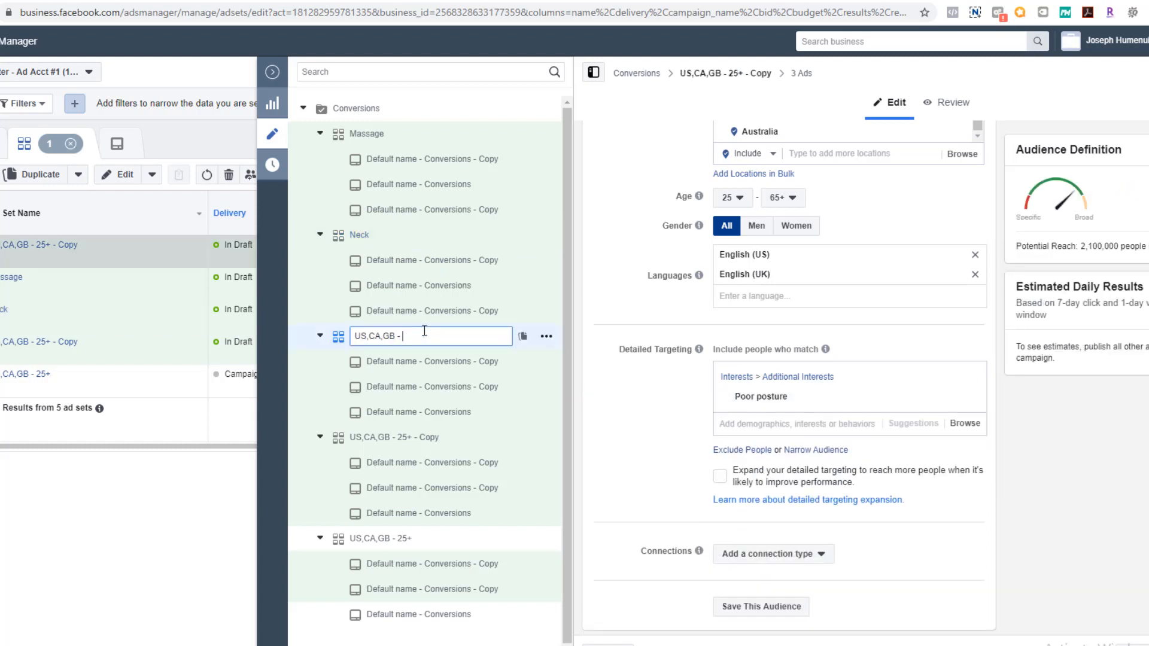
key("ctrl+a")
type("Poor Posture")
key("Return")
- Keep only the Spinal cord interest in the fourth ad set copy and rename the ad set "Spinal Cord"
left_click(560, 438)
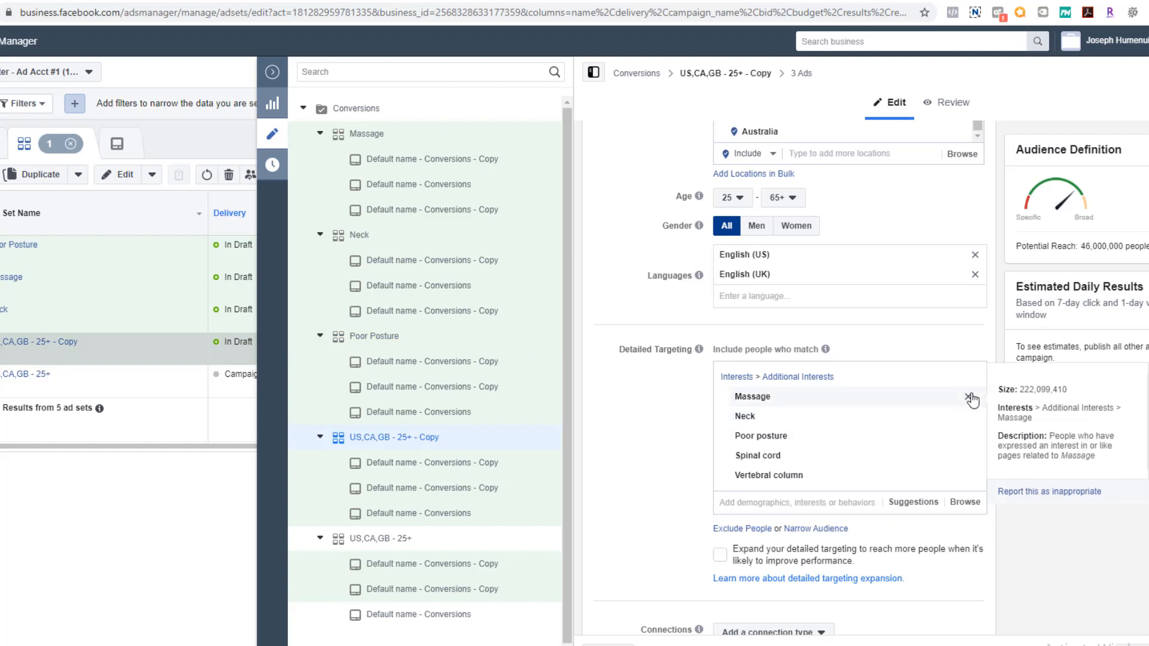
left_click(970, 397)
left_click(970, 397)
left_click(970, 397)
left_click(968, 417)
left_click(454, 437)
left_click_drag(455, 436, 304, 446)
type("Spinal ")
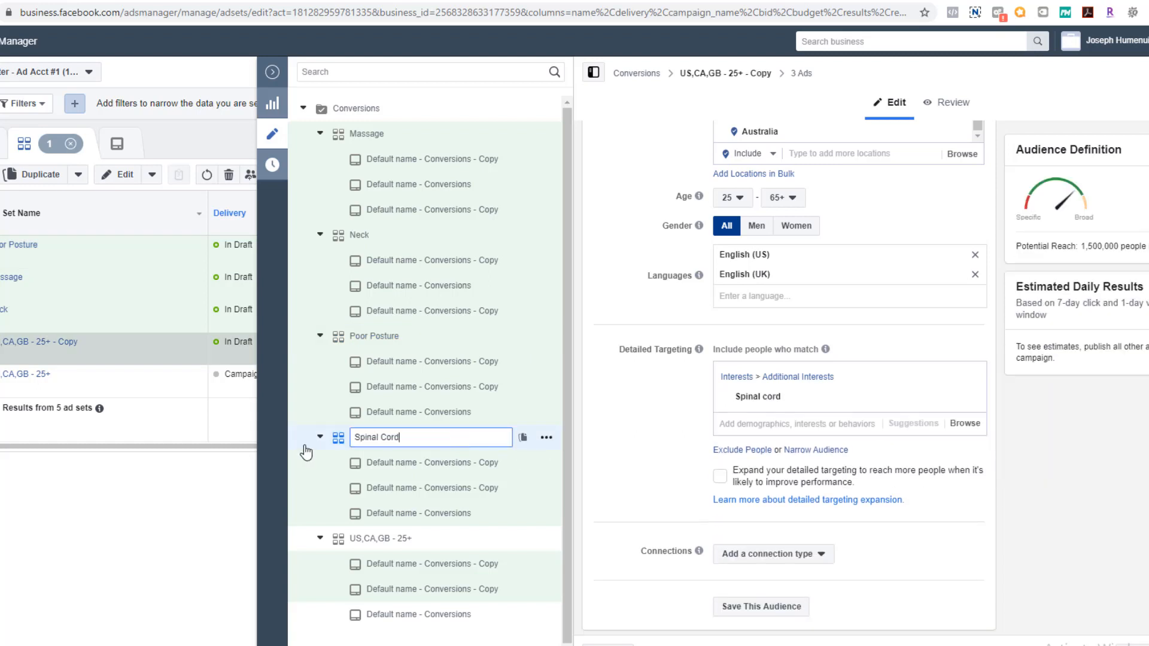
type("Cord")
key("Return")
- Keep only the Vertebral column interest in the original US,CA,GB - 25+ ad set and rename it "Vertebral Column"
left_click(389, 538)
left_click(970, 397)
left_click(969, 397)
left_click(969, 397)
left_click(970, 398)
left_click(447, 538)
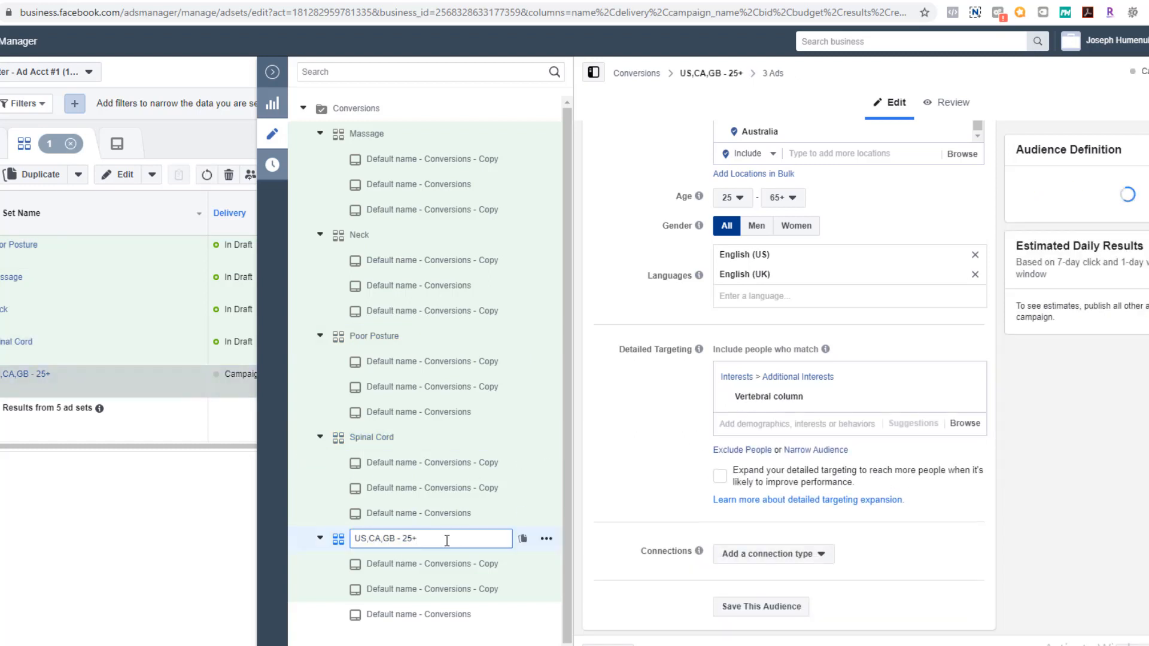
key("ctrl+a")
type("Cer")
type("tebral Column")
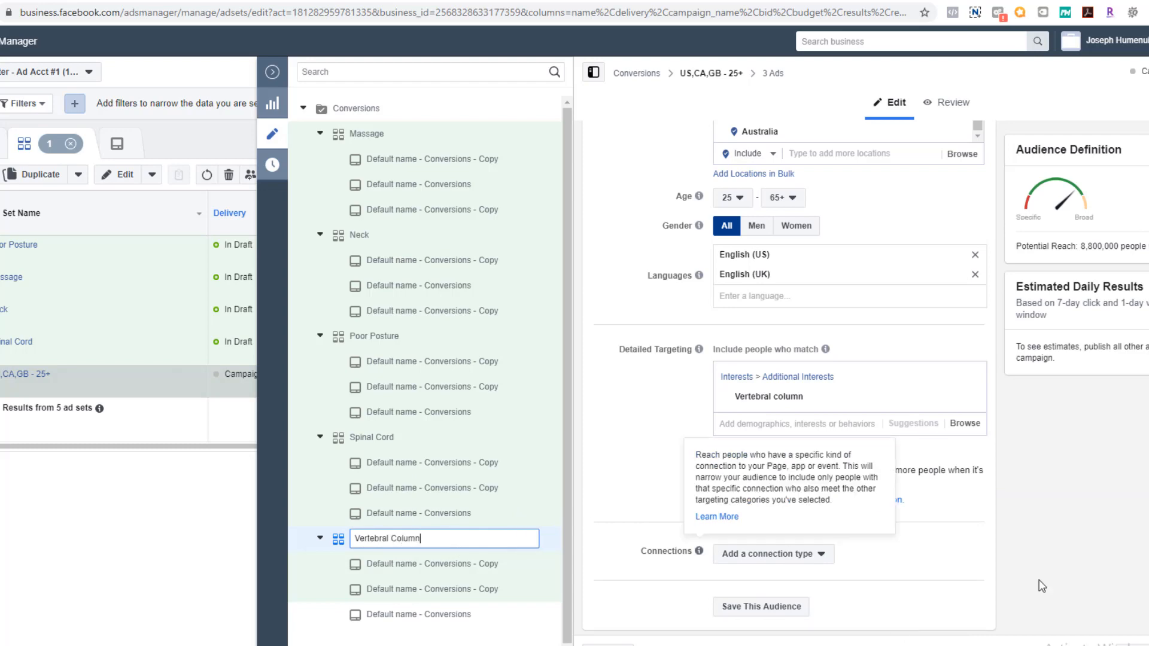
key("Return")
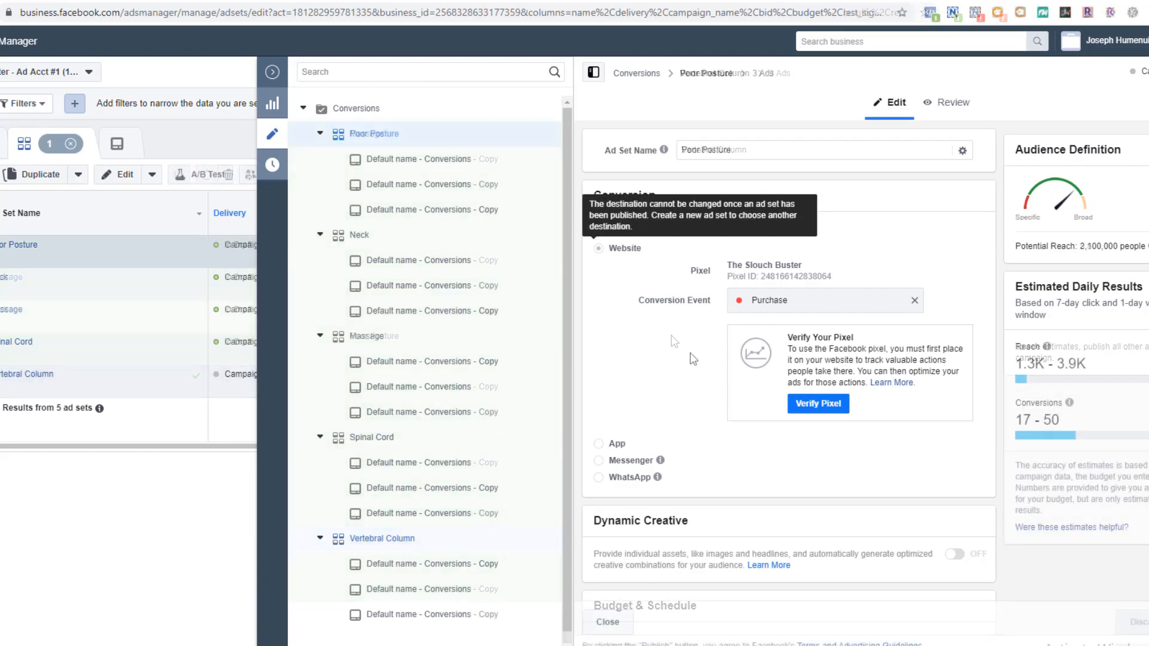
- Open the first Poor Posture ad's Facebook Post with Comments and copy the post ID from its web address
left_click(414, 163)
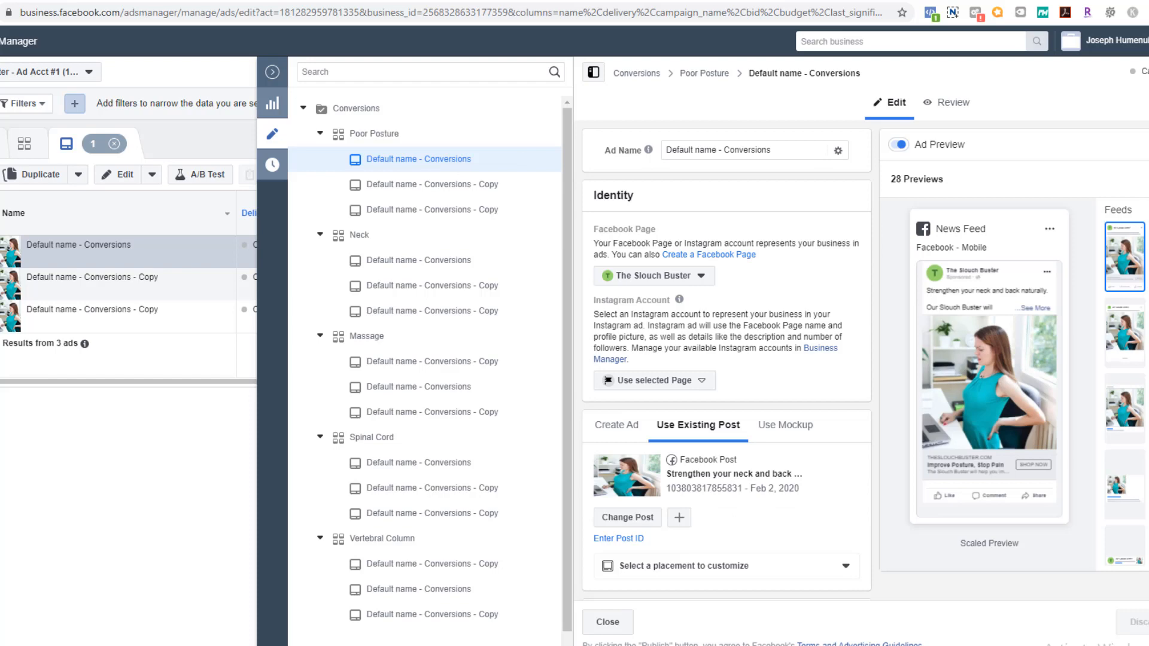
left_click(1144, 179)
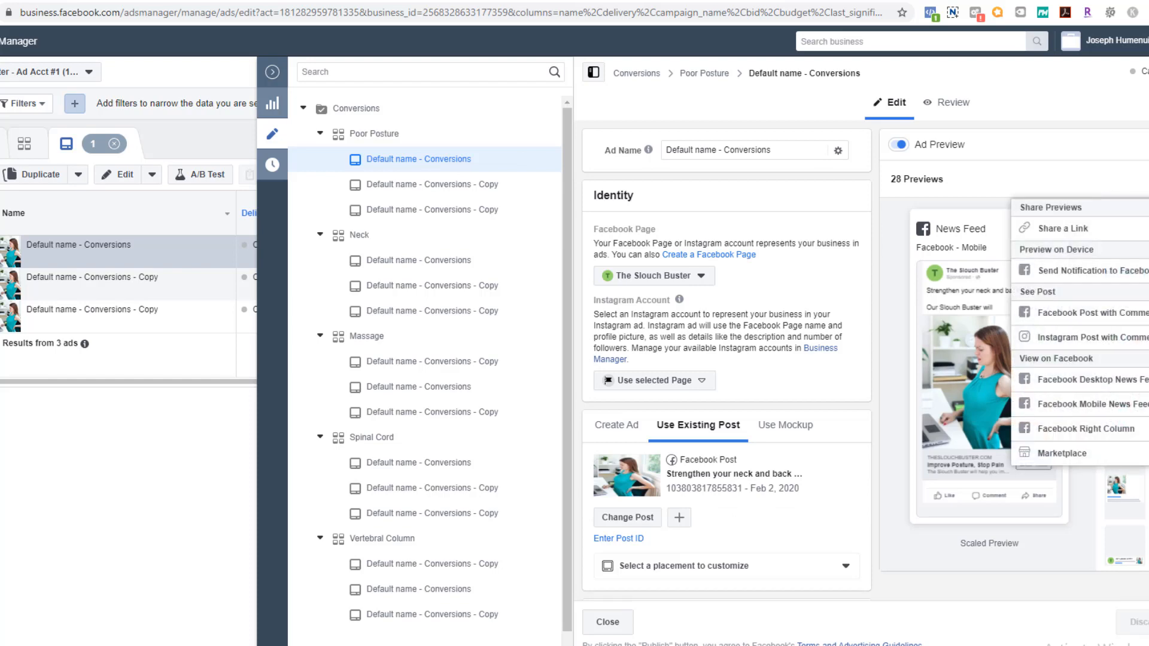
left_click(1052, 318)
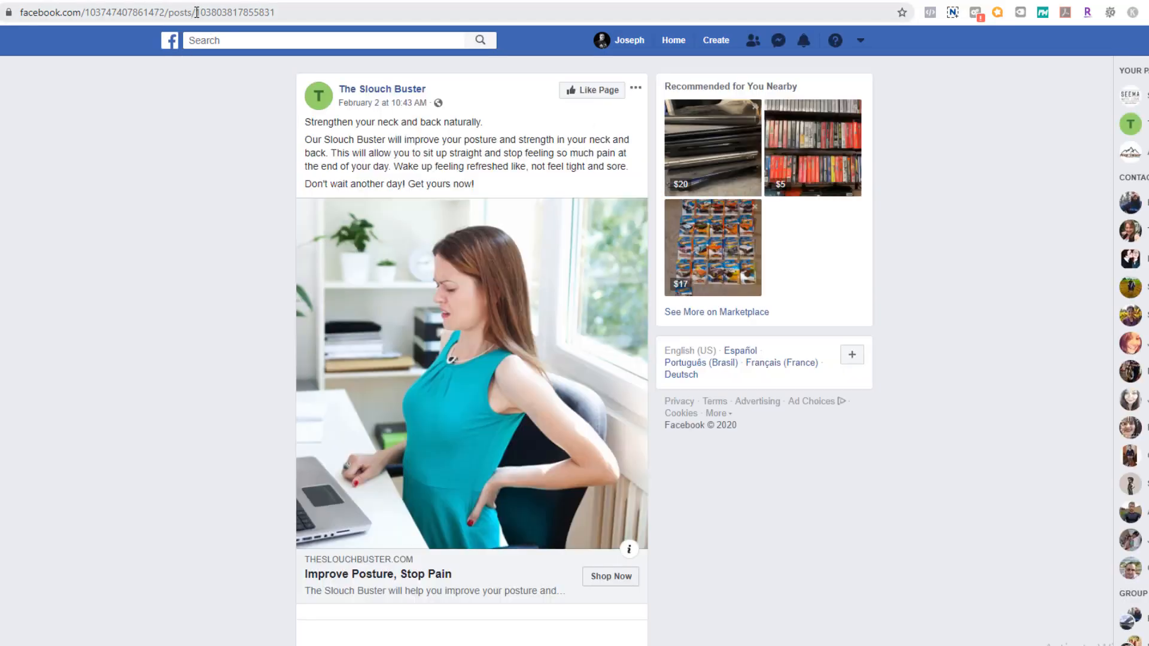
left_click_drag(197, 12, 400, 14)
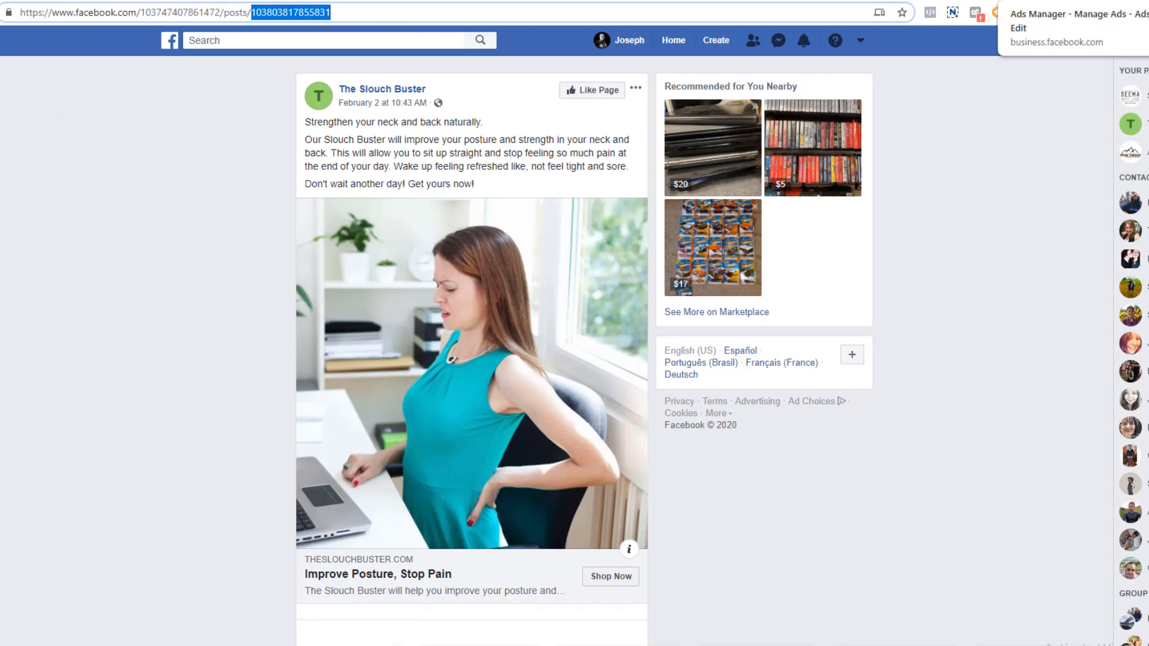
- Switch back to Ads Manager, select all ads across the five ad sets, and submit the copied post ID as their existing post
left_click(1017, 4)
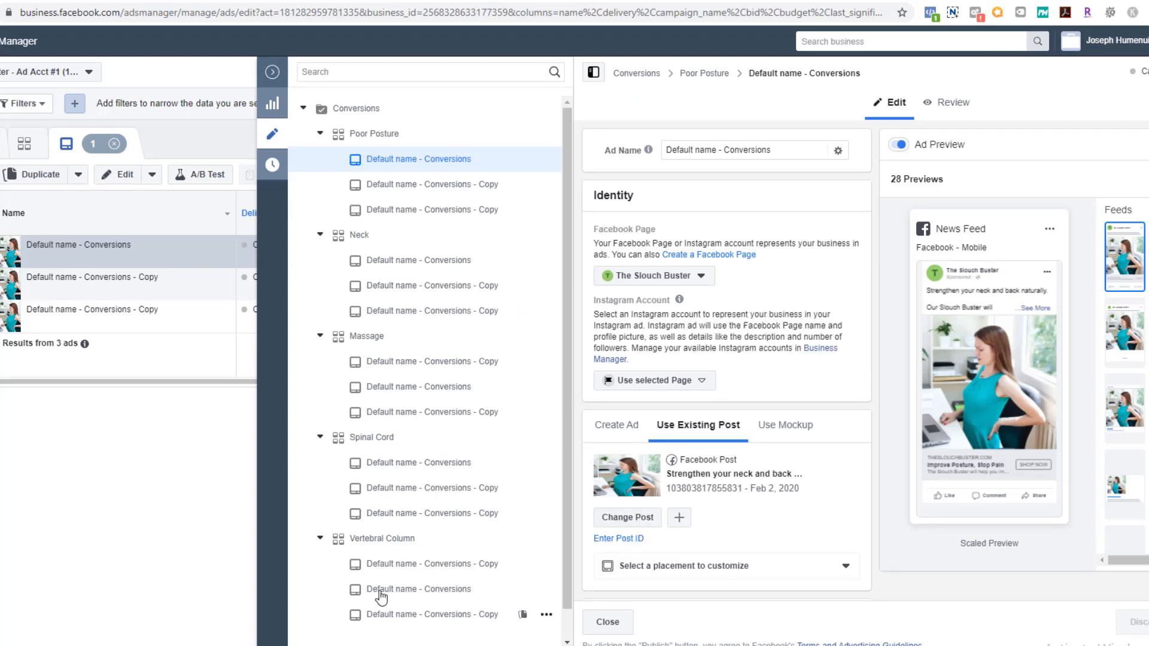
left_click(405, 615, "shift")
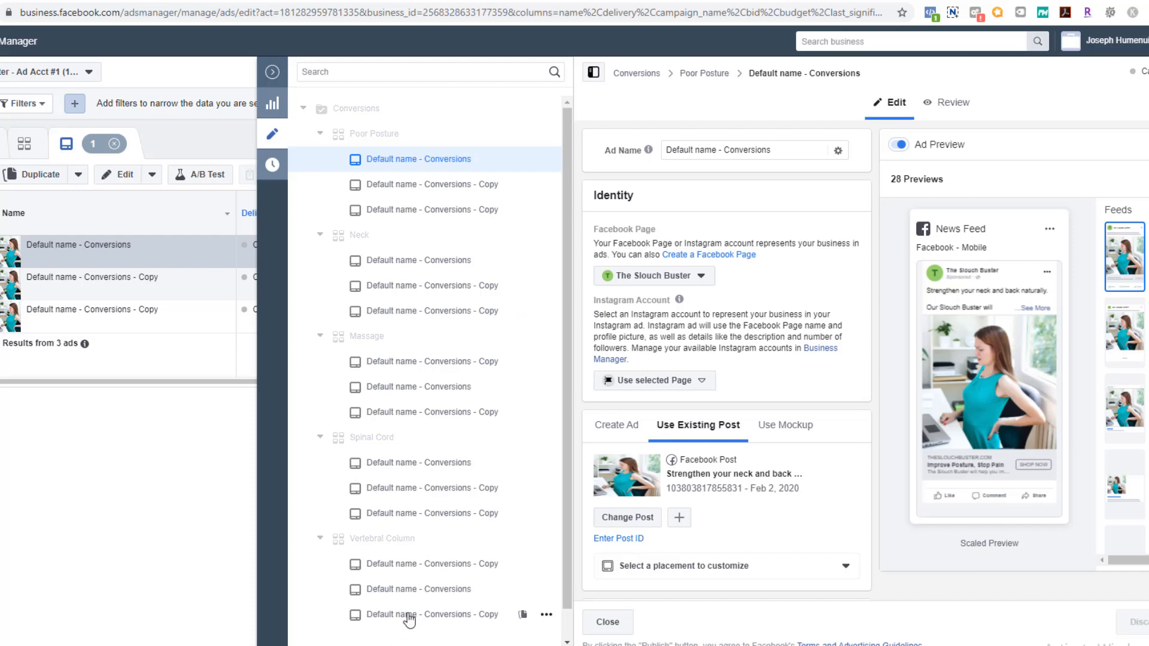
left_click(614, 550)
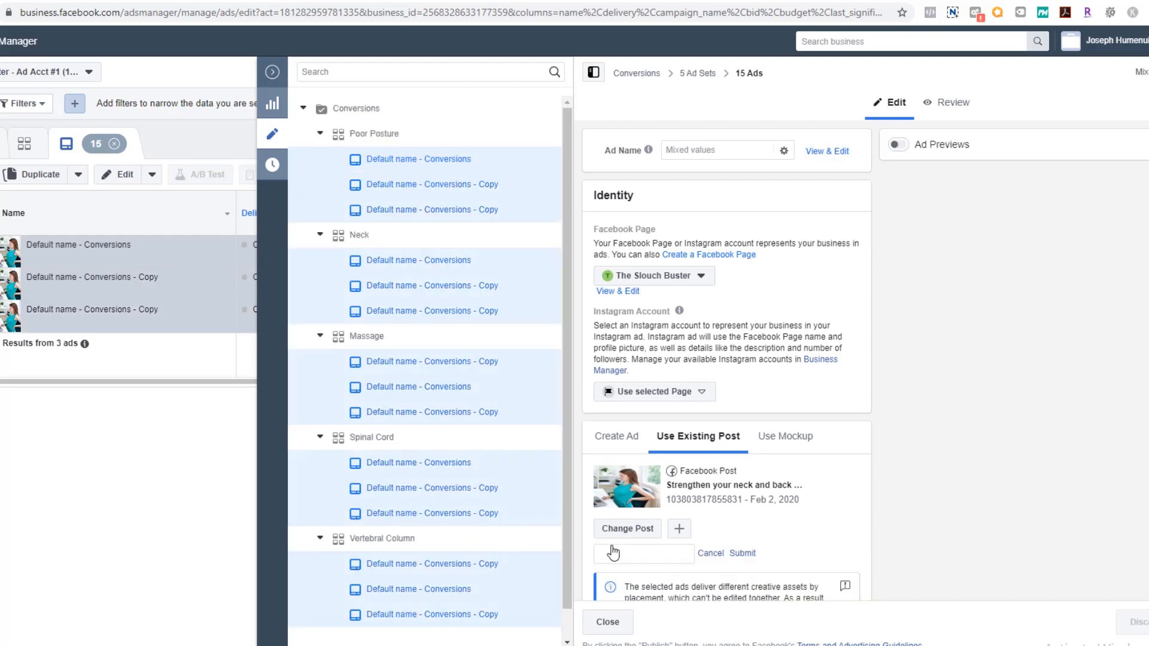
left_click(658, 556)
key("ctrl+v")
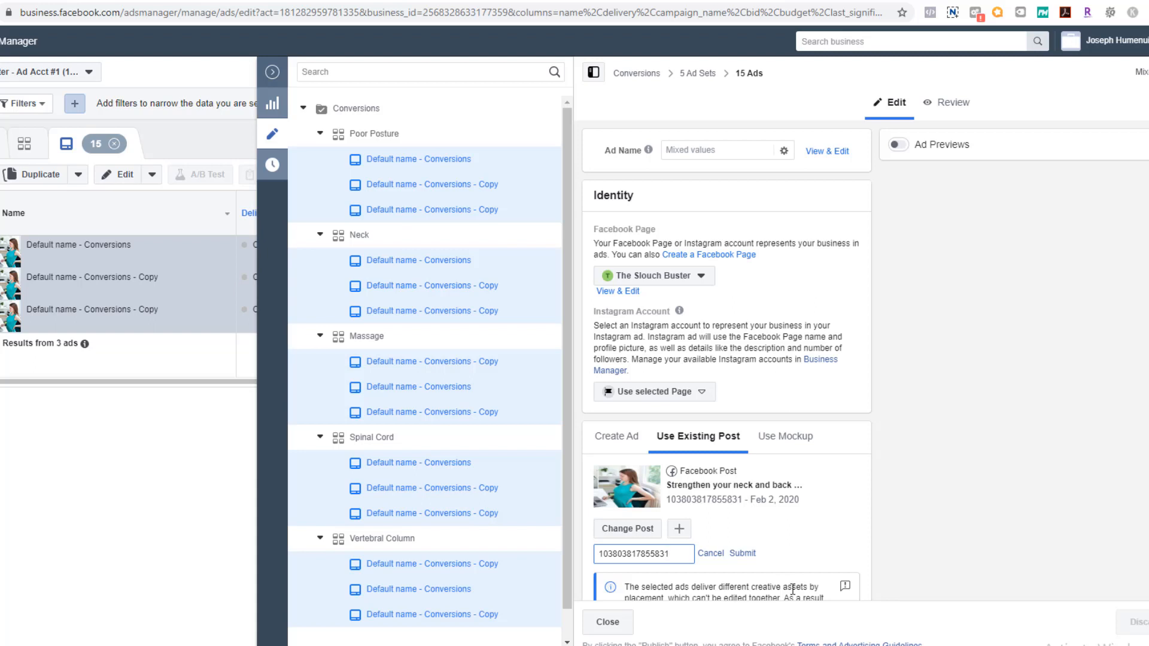
left_click(742, 553)
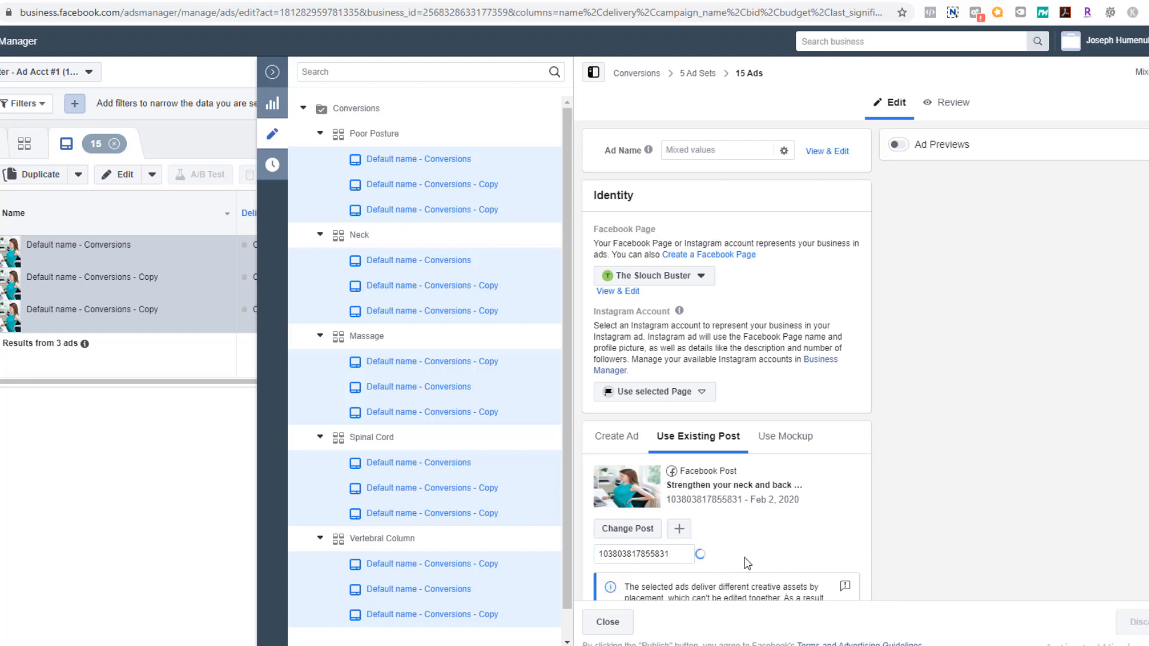